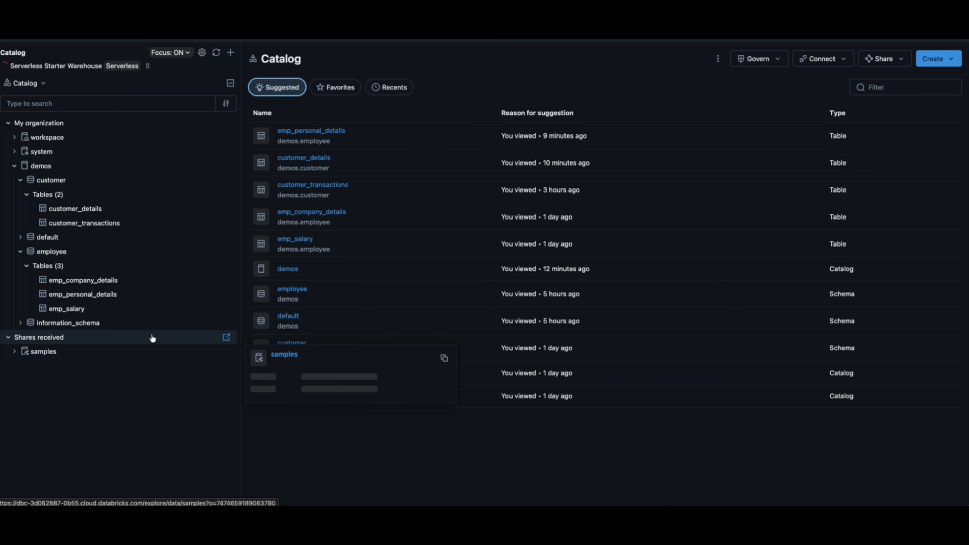
Open the demos catalog's email_address_apply_masking policy and review its type, principals, scope, conditions and masking function.
{"action": "left_click", "coordinate": [38, 165]}
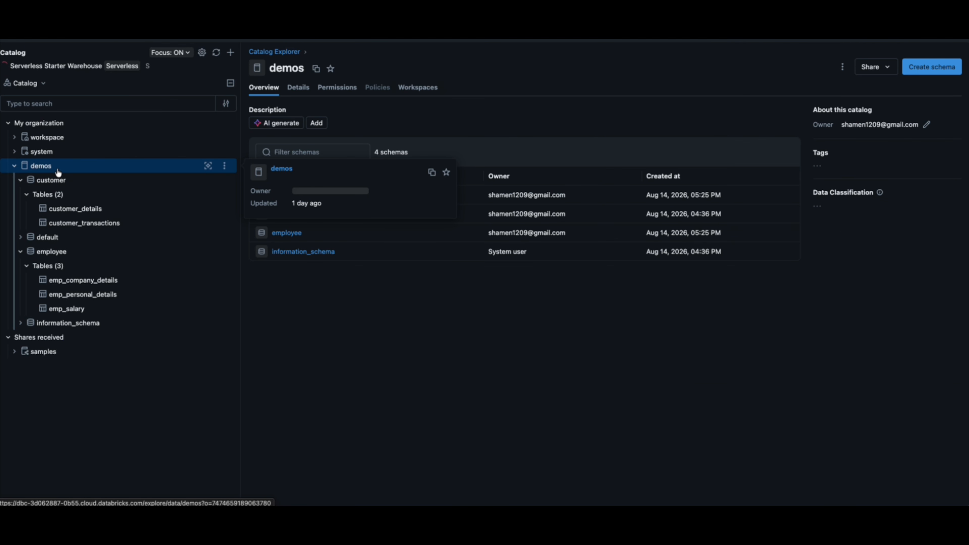
{"action": "left_click", "coordinate": [377, 87]}
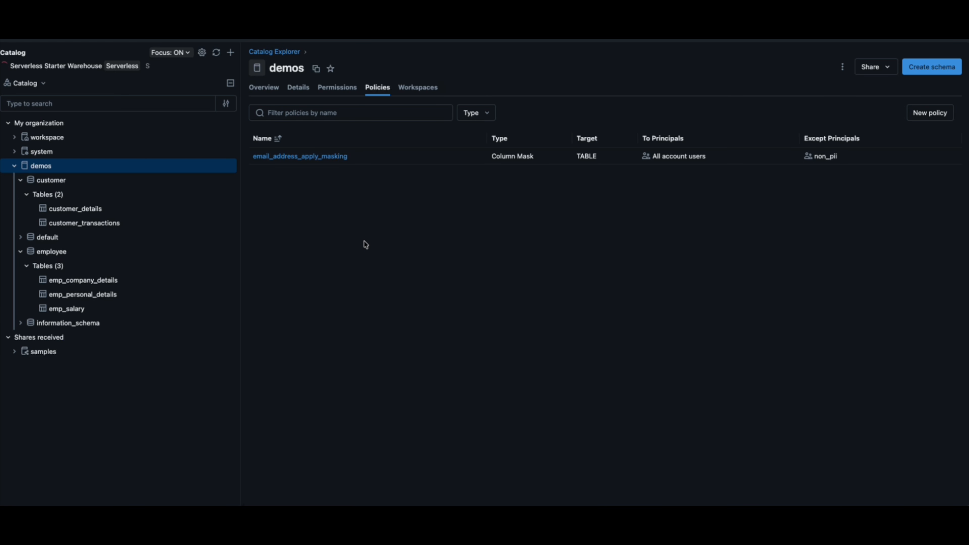
{"action": "left_click", "coordinate": [320, 157]}
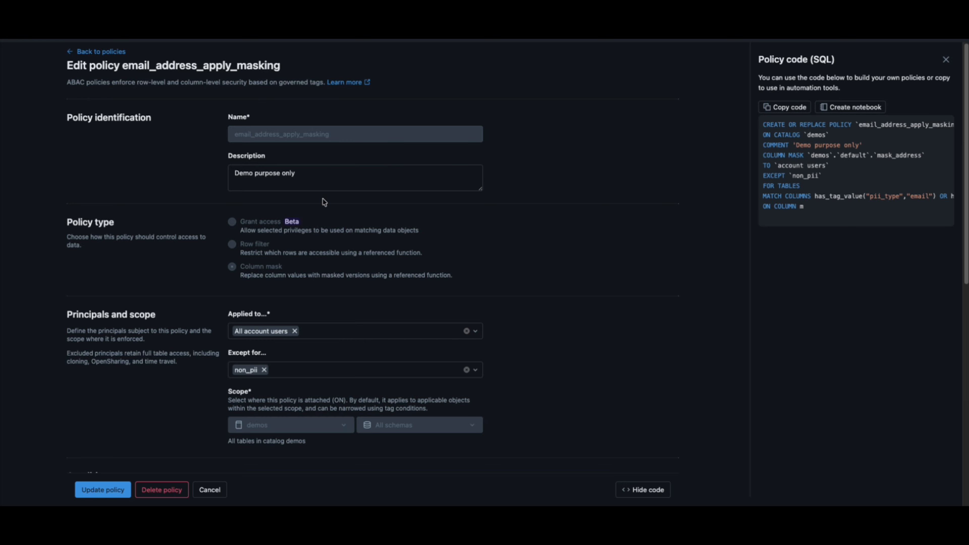
{"action": "scroll", "coordinate": [324, 202], "scroll_direction": "down", "scroll_amount": 1}
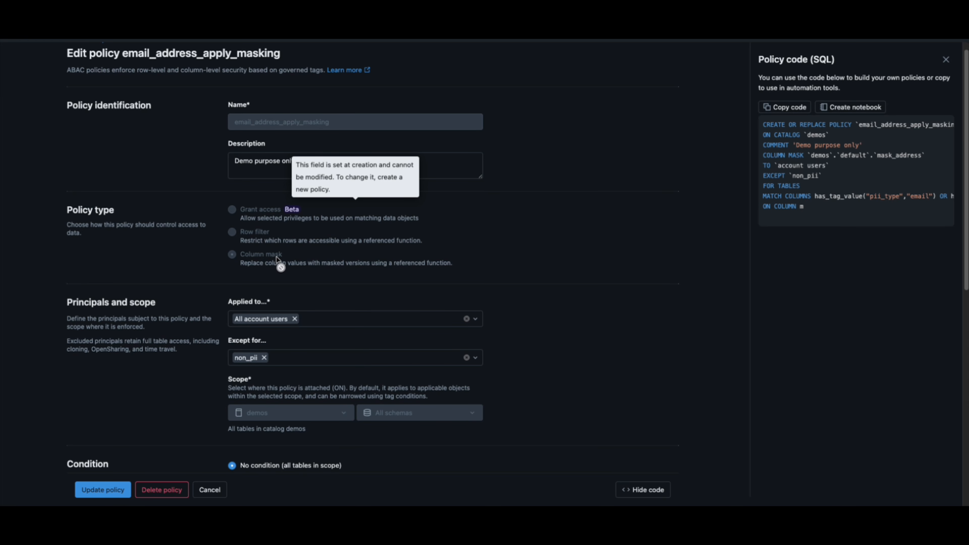
{"action": "scroll", "coordinate": [364, 282], "scroll_direction": "down", "scroll_amount": 5}
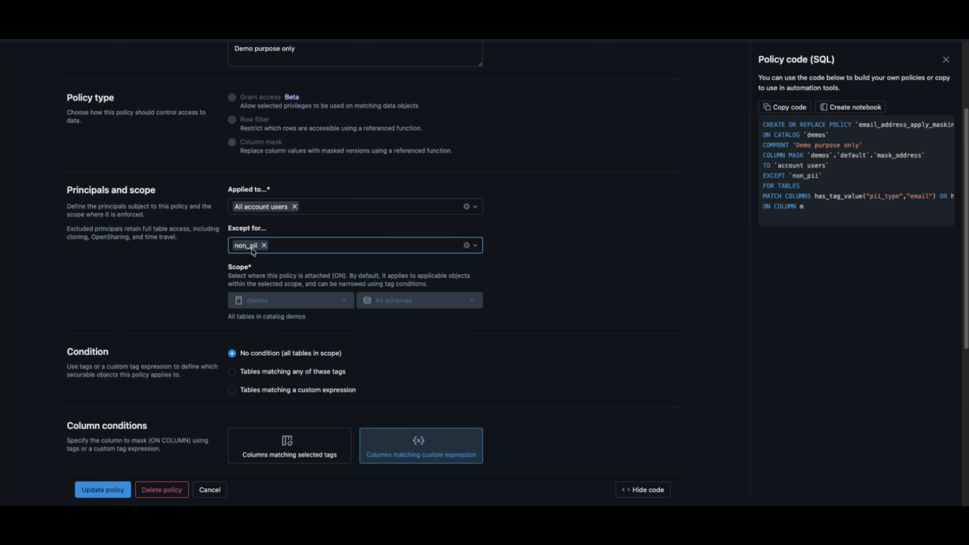
{"action": "scroll", "coordinate": [252, 251], "scroll_direction": "down", "scroll_amount": 1}
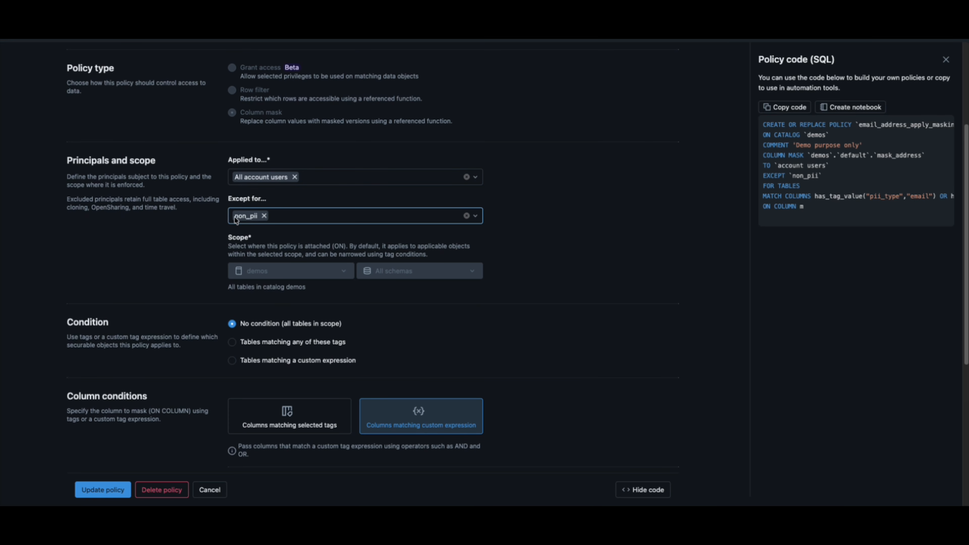
{"action": "scroll", "coordinate": [289, 245], "scroll_direction": "down", "scroll_amount": 2}
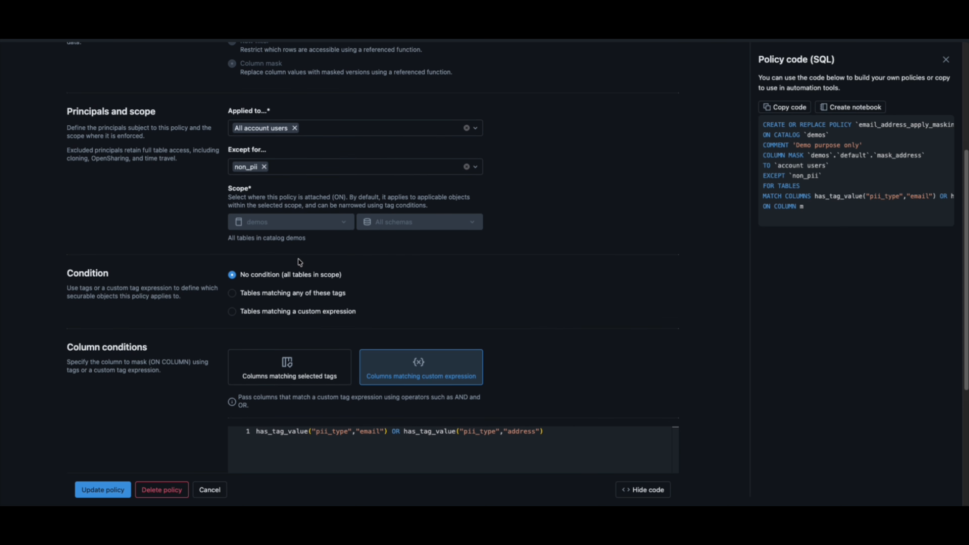
{"action": "scroll", "coordinate": [445, 268], "scroll_direction": "down", "scroll_amount": 2}
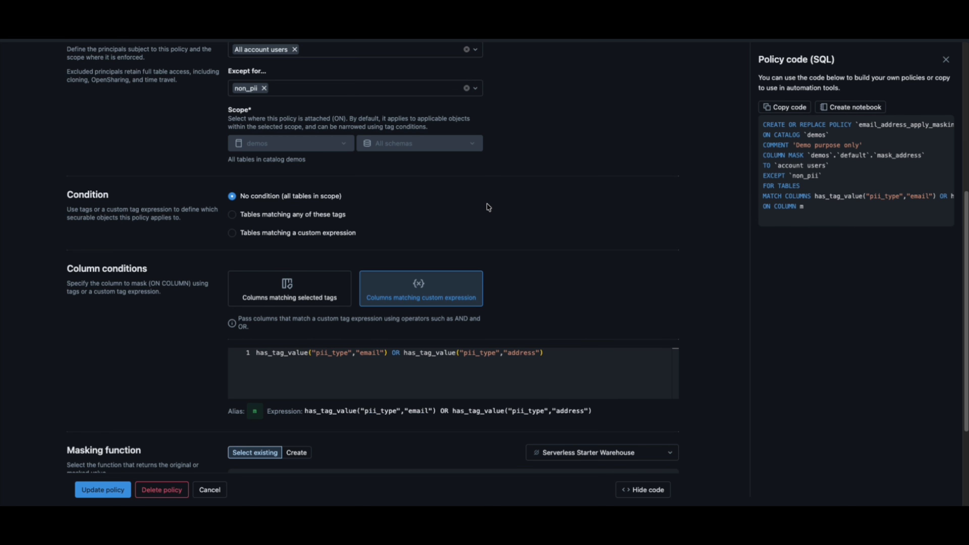
{"action": "scroll", "coordinate": [488, 208], "scroll_direction": "down", "scroll_amount": 4}
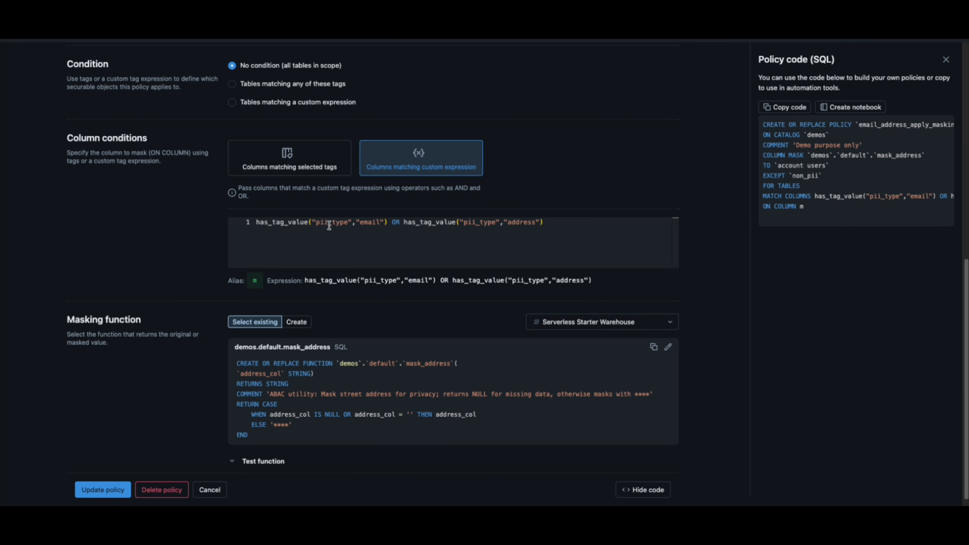
Examine the email and address tag values in the policy's column expression and the masked output in its masking function.
{"action": "double_click", "coordinate": [373, 226]}
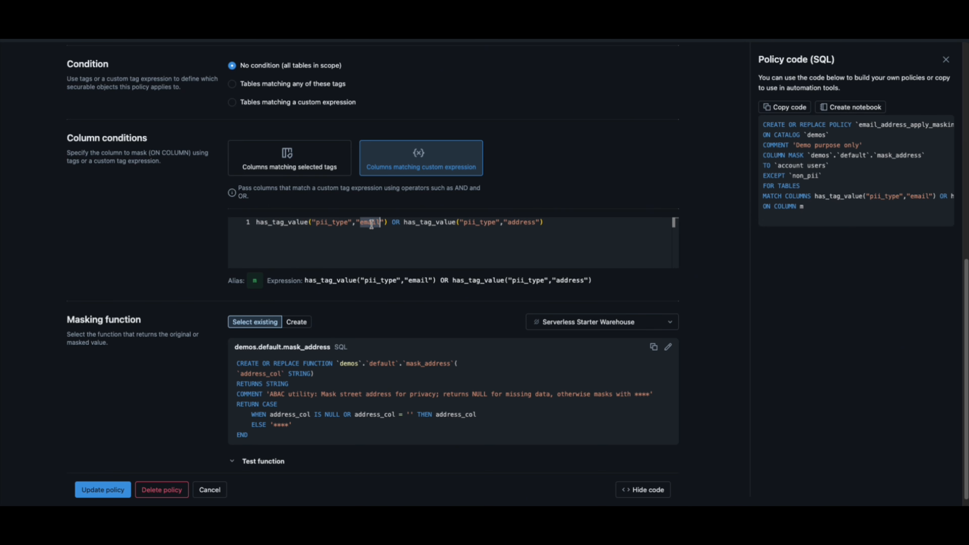
{"action": "double_click", "coordinate": [525, 223]}
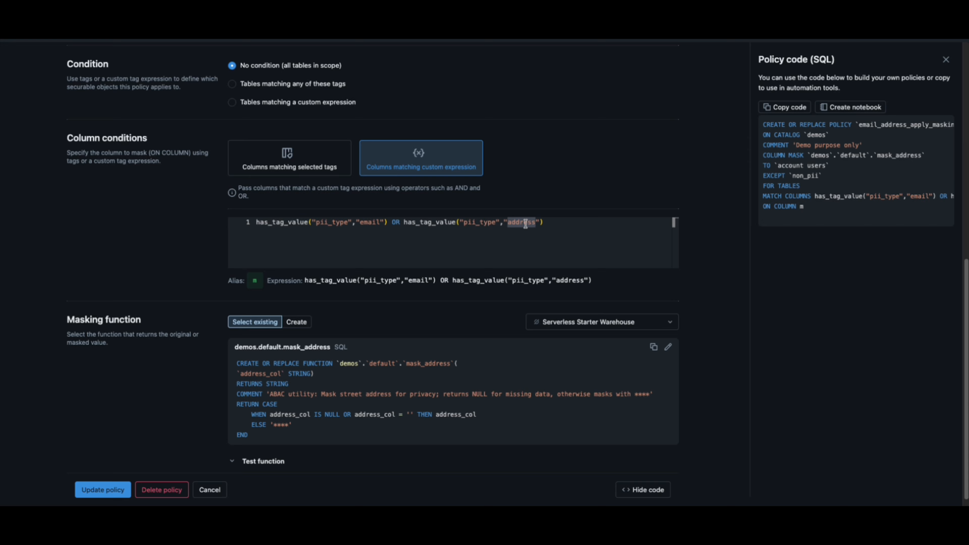
{"action": "scroll", "coordinate": [442, 181], "scroll_direction": "up", "scroll_amount": 7}
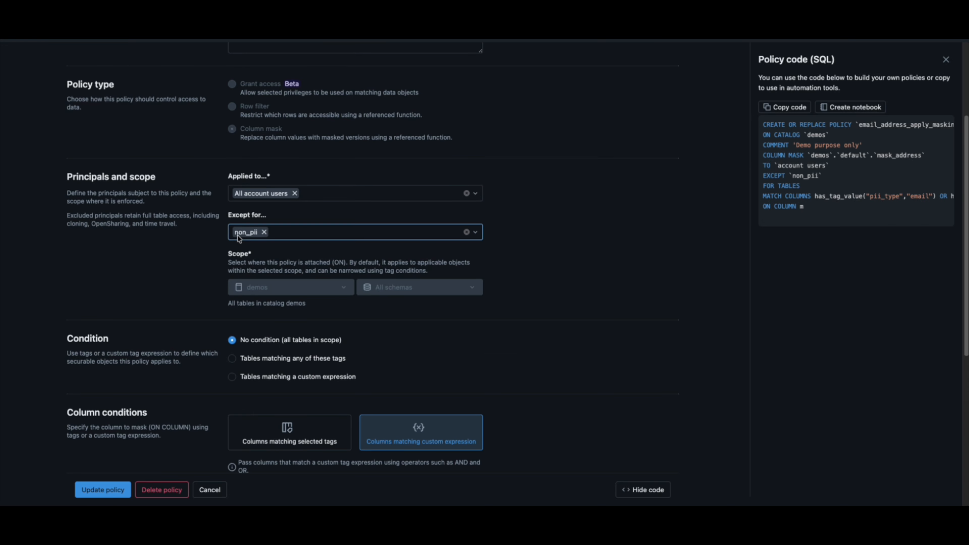
{"action": "scroll", "coordinate": [393, 327], "scroll_direction": "down", "scroll_amount": 7}
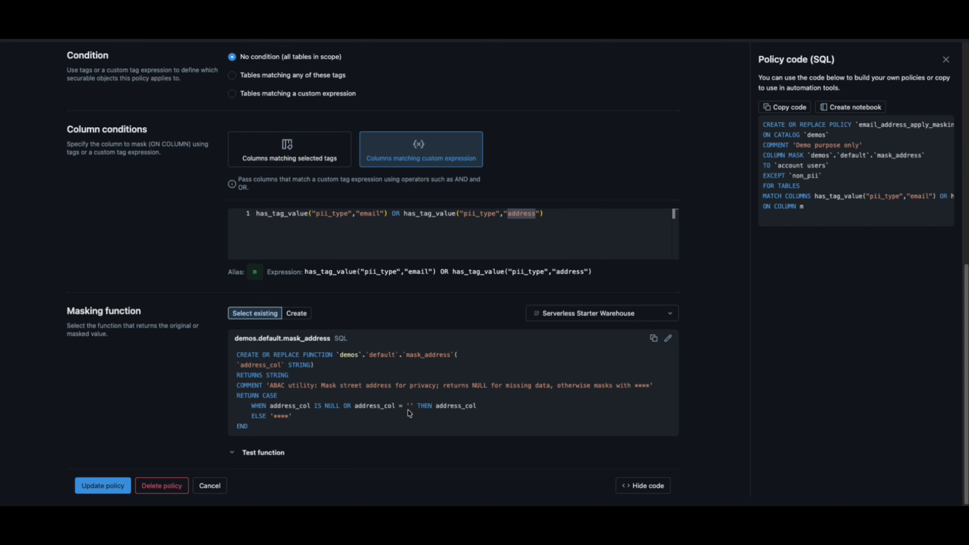
{"action": "left_click_drag", "start_coordinate": [272, 417], "coordinate": [290, 417]}
Return to the catalog and inspect the column tags of the customer_details table in the customer schema.
{"action": "mouse_move", "coordinate": [4, 50]}
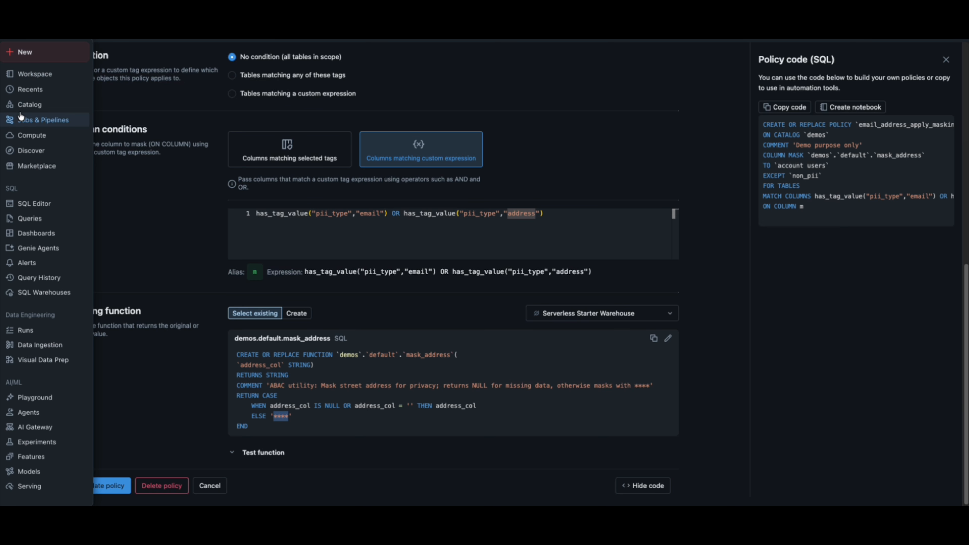
{"action": "left_click", "coordinate": [31, 101]}
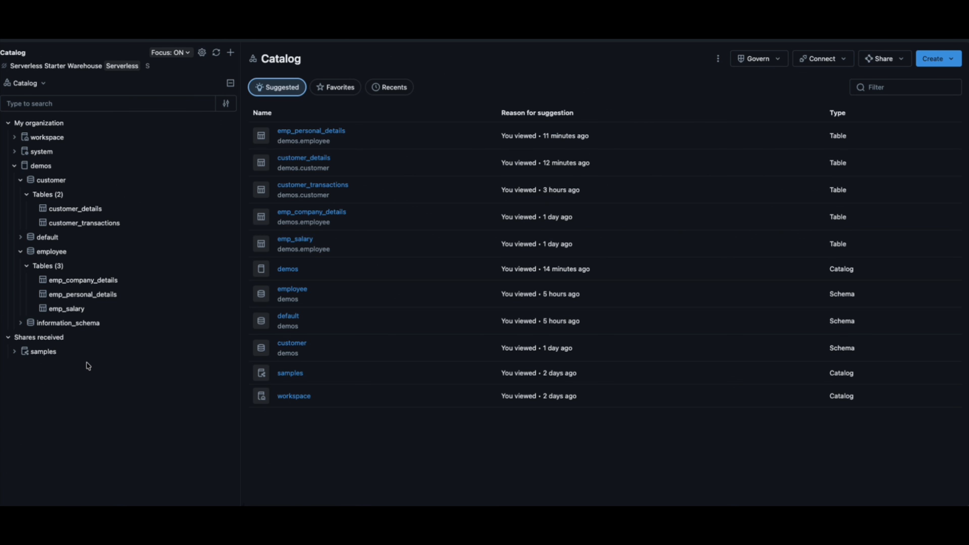
{"action": "left_click", "coordinate": [89, 209]}
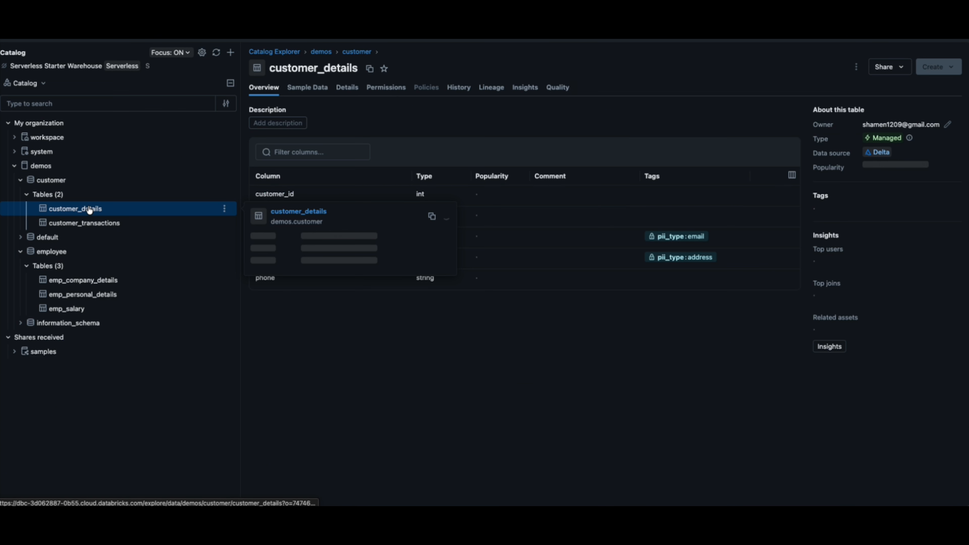
{"action": "mouse_move", "coordinate": [110, 288]}
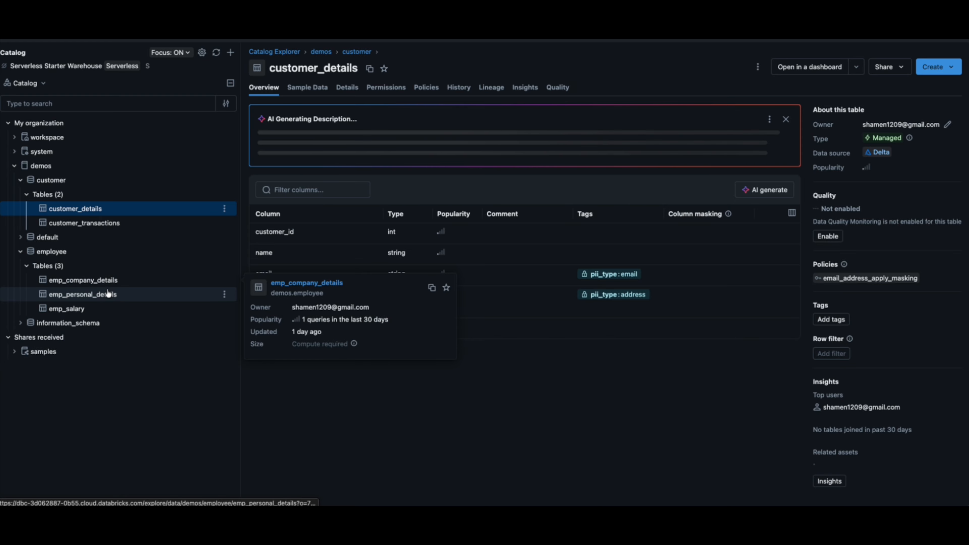
{"action": "left_click", "coordinate": [105, 297]}
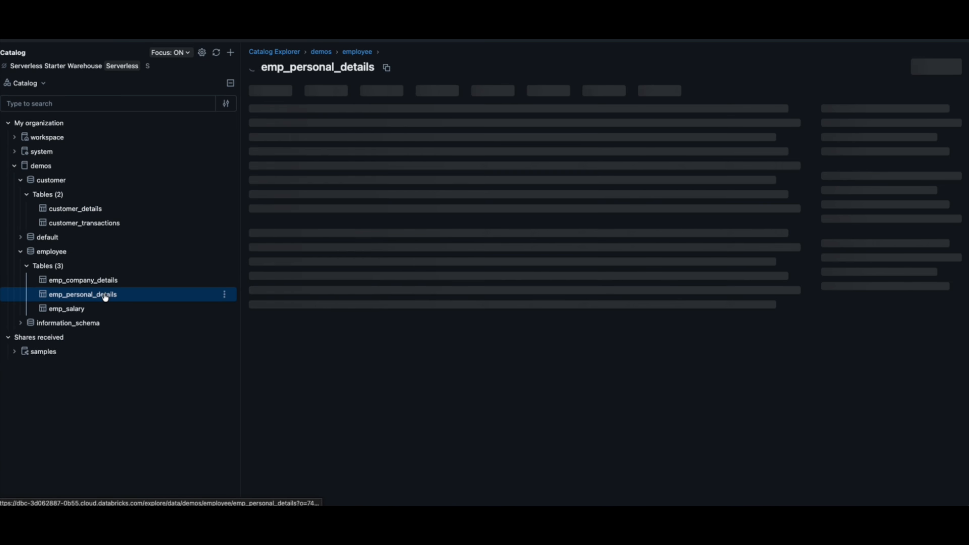
{"action": "left_click", "coordinate": [87, 214]}
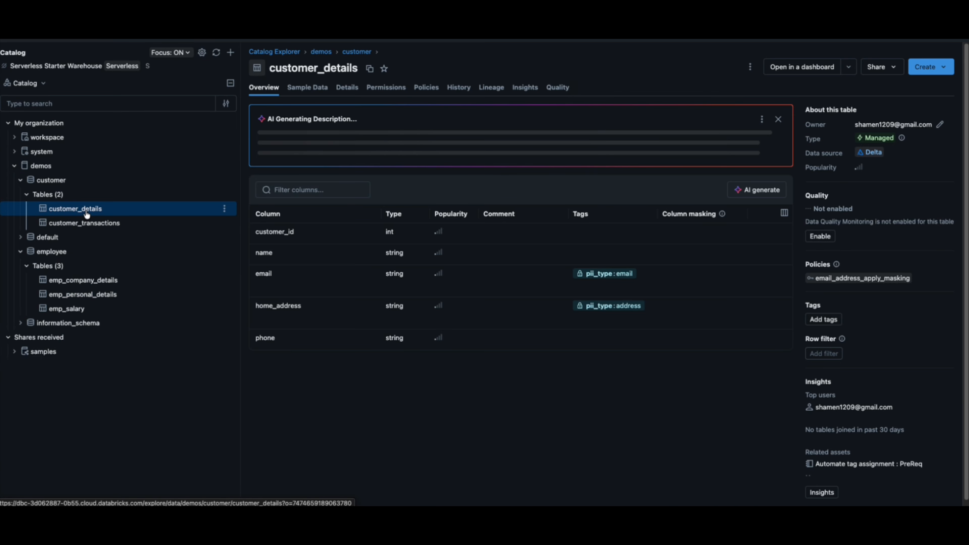
{"action": "mouse_move", "coordinate": [87, 215]}
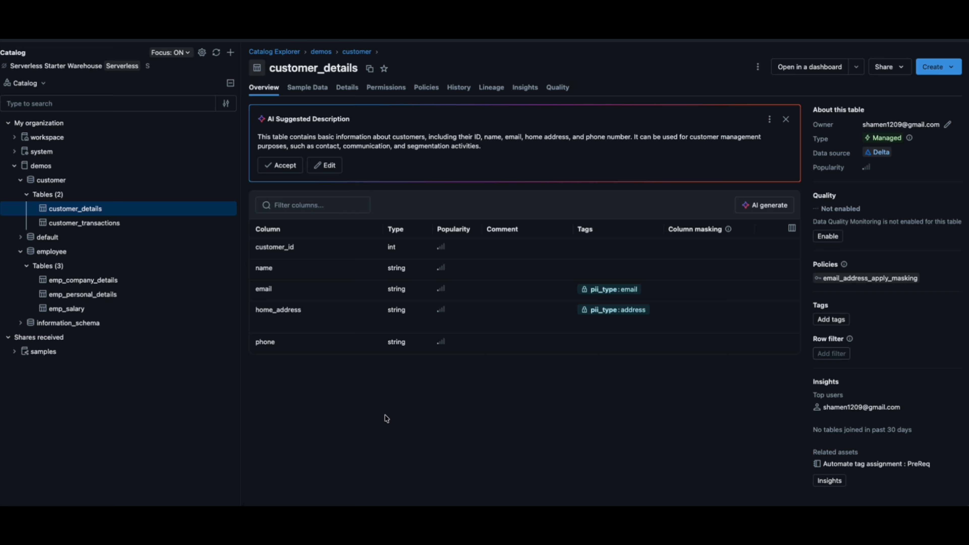
Display the sample data of customer_details and highlight its email and home_address columns.
{"action": "left_click", "coordinate": [301, 95]}
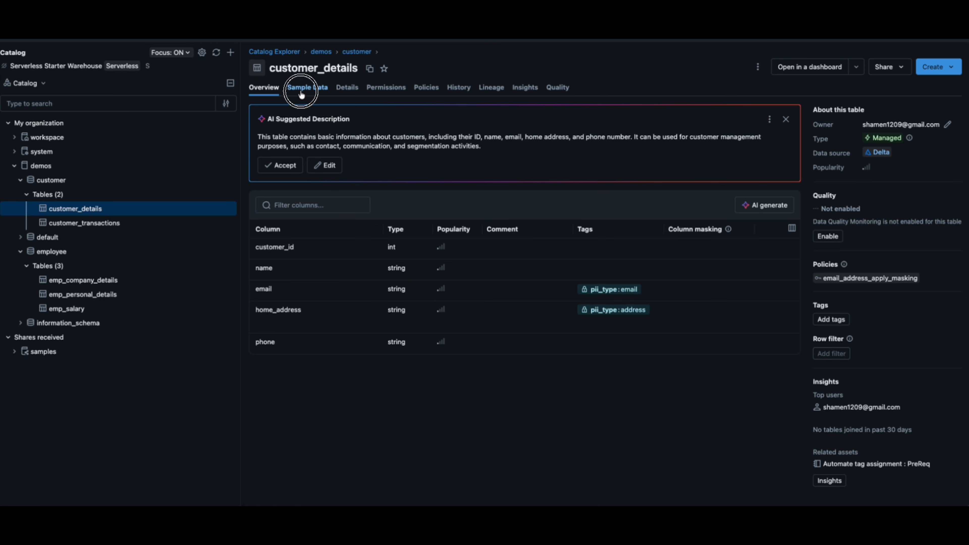
{"action": "left_click", "coordinate": [90, 70]}
{"action": "left_click", "coordinate": [612, 290]}
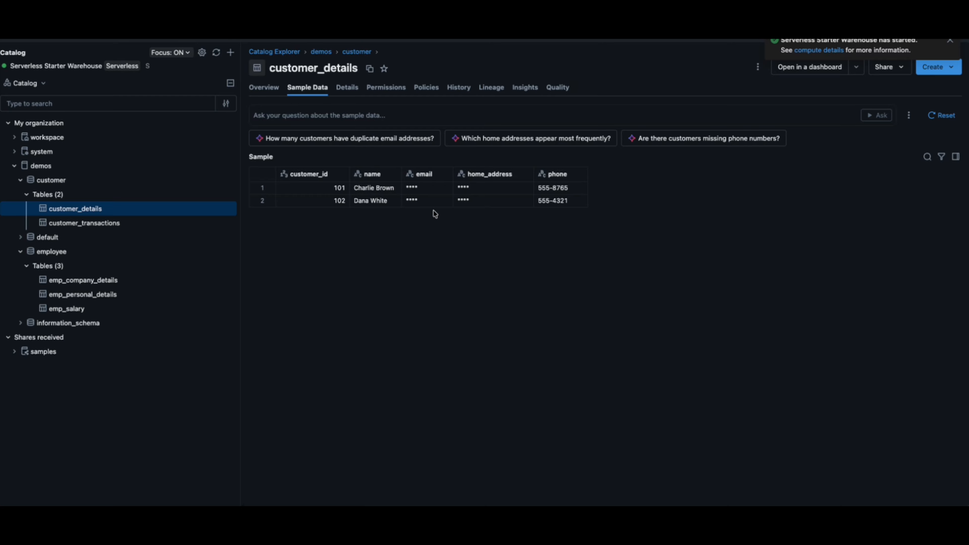
{"action": "left_click_drag", "start_coordinate": [422, 177], "coordinate": [491, 193]}
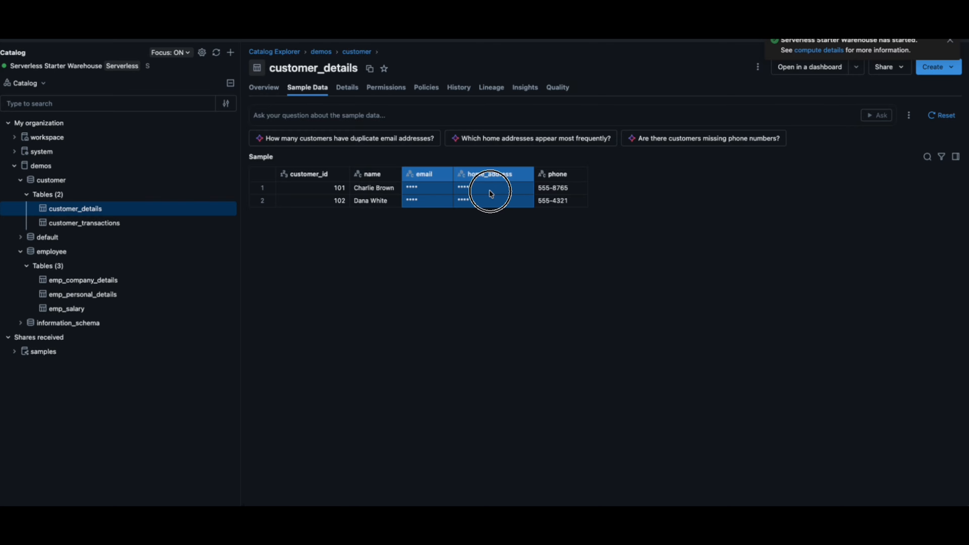
{"action": "left_click", "coordinate": [485, 291]}
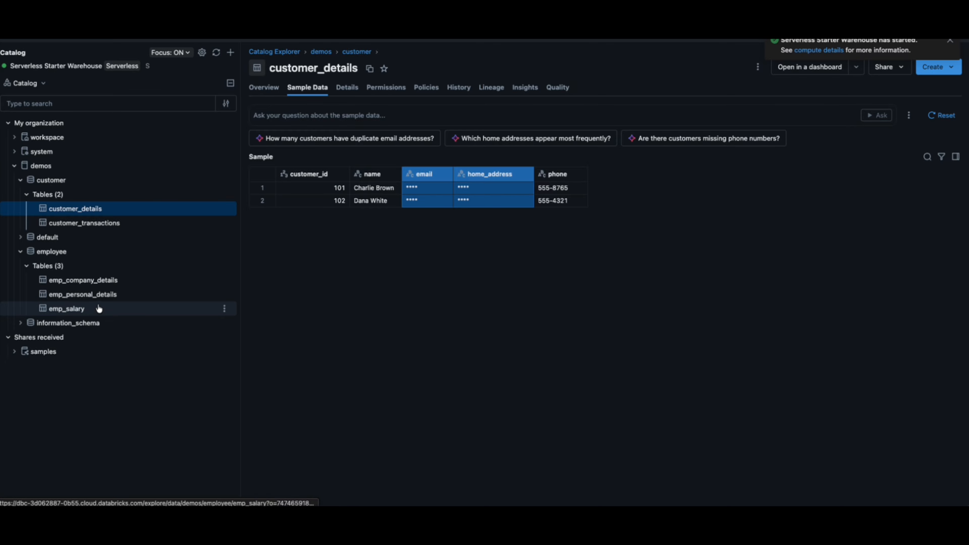
Compare the column tags and applied policies of the emp_personal_details and customer_details tables.
{"action": "left_click", "coordinate": [101, 296]}
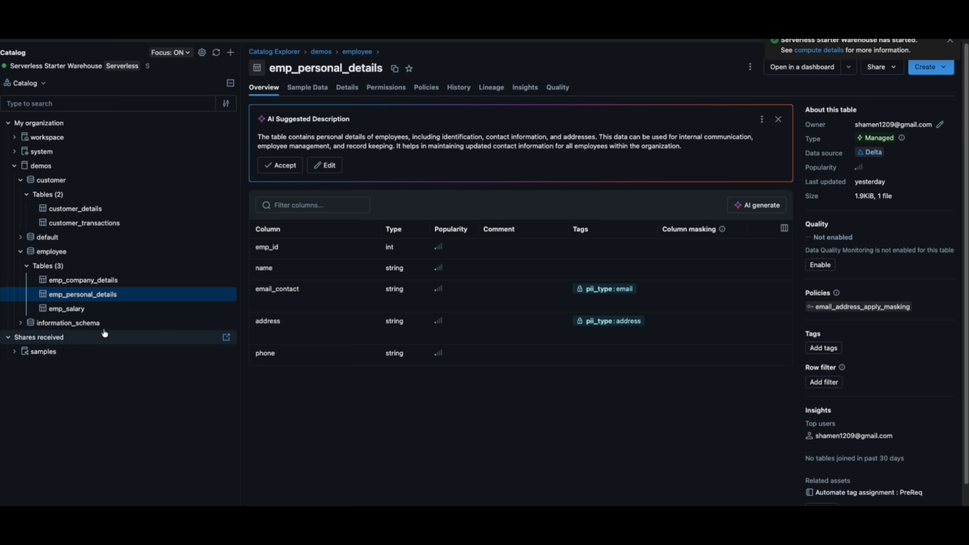
{"action": "left_click", "coordinate": [76, 216]}
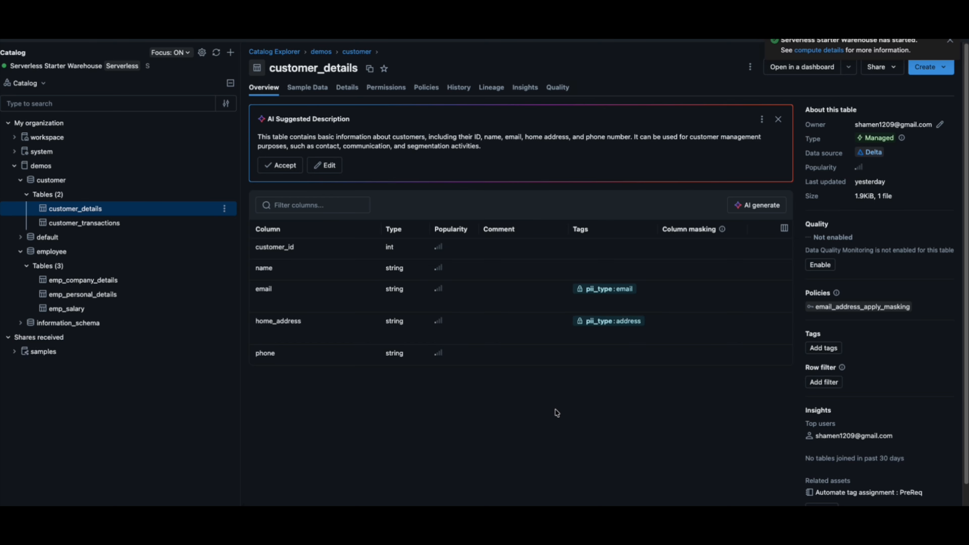
Open the governed tags list, filter it to user-defined tags and examine the sensitivity tag's allowed values and tagged assets.
{"action": "left_click", "coordinate": [203, 53]}
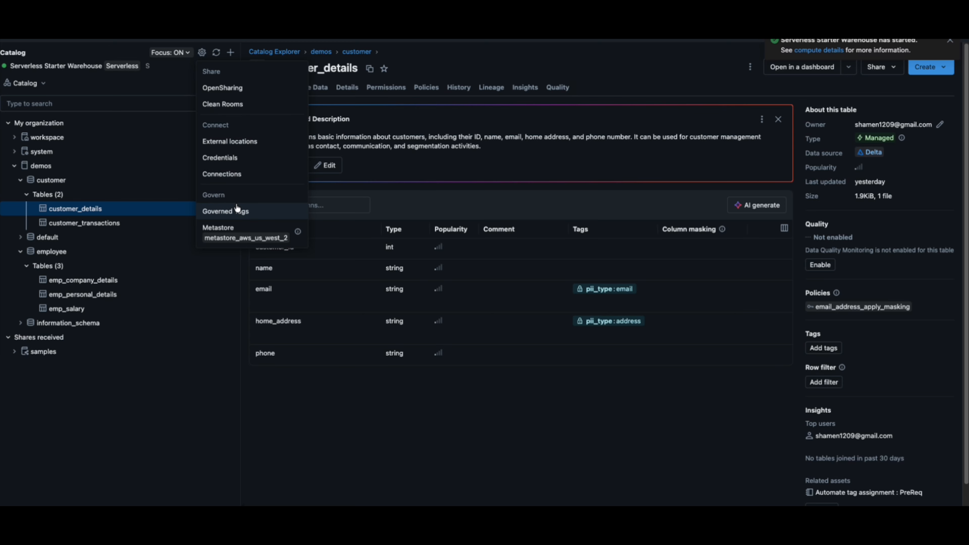
{"action": "left_click", "coordinate": [241, 218]}
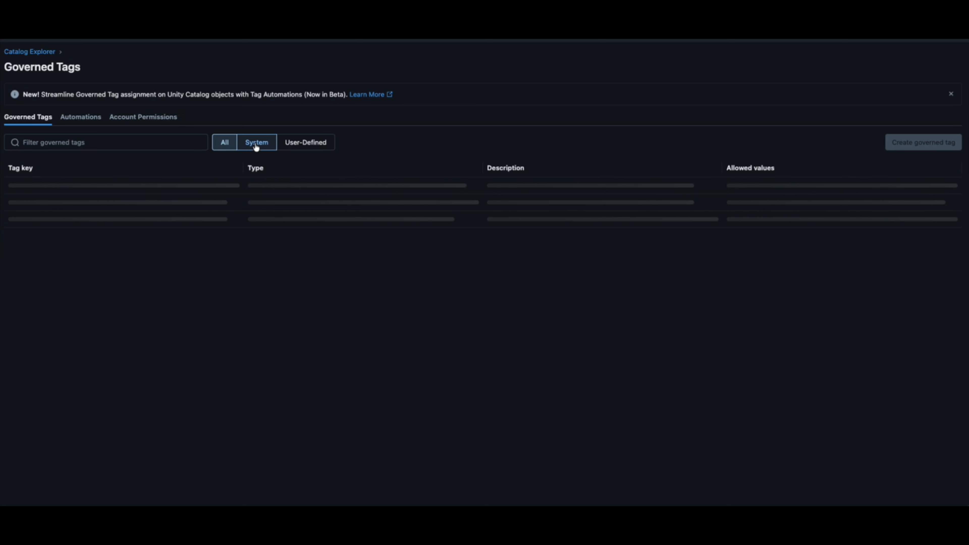
{"action": "left_click", "coordinate": [301, 145]}
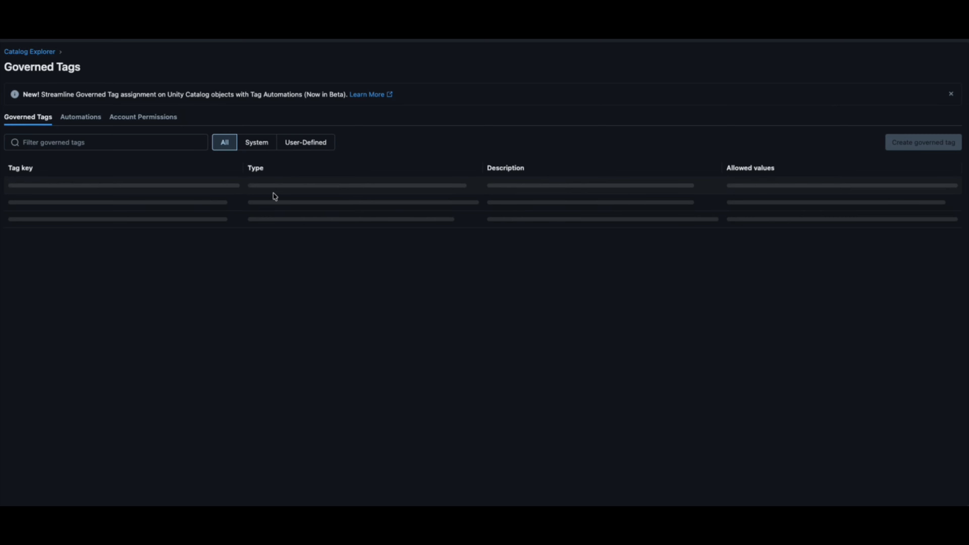
{"action": "left_click", "coordinate": [272, 144]}
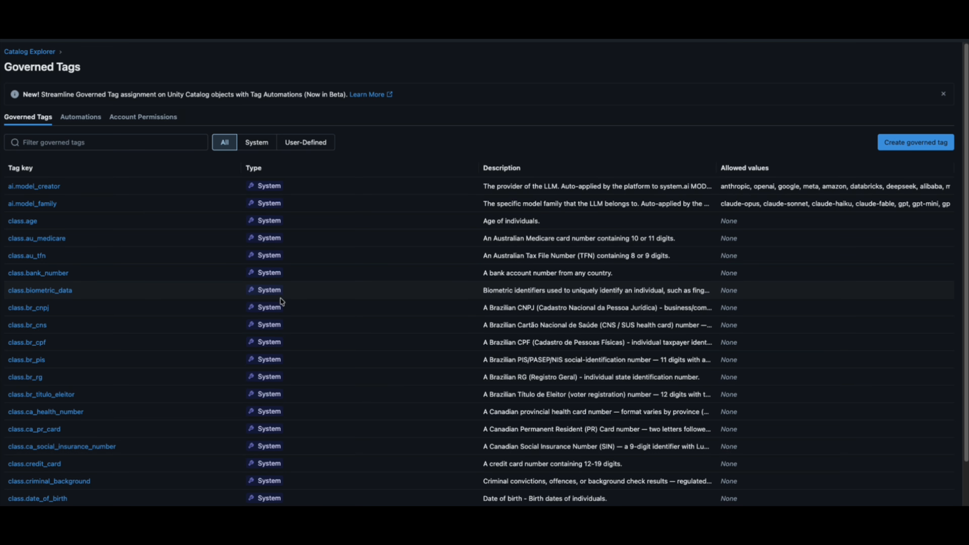
{"action": "left_click", "coordinate": [305, 149]}
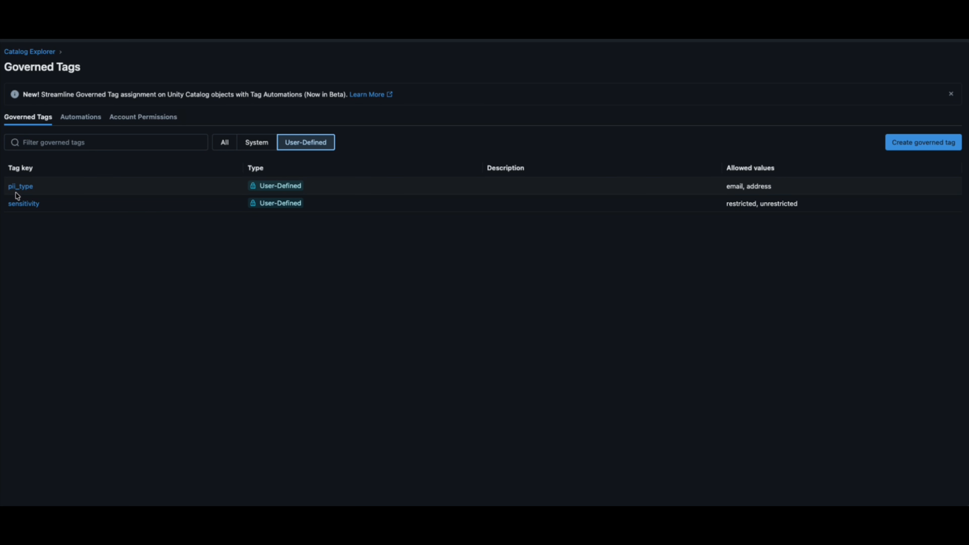
{"action": "left_click", "coordinate": [18, 208]}
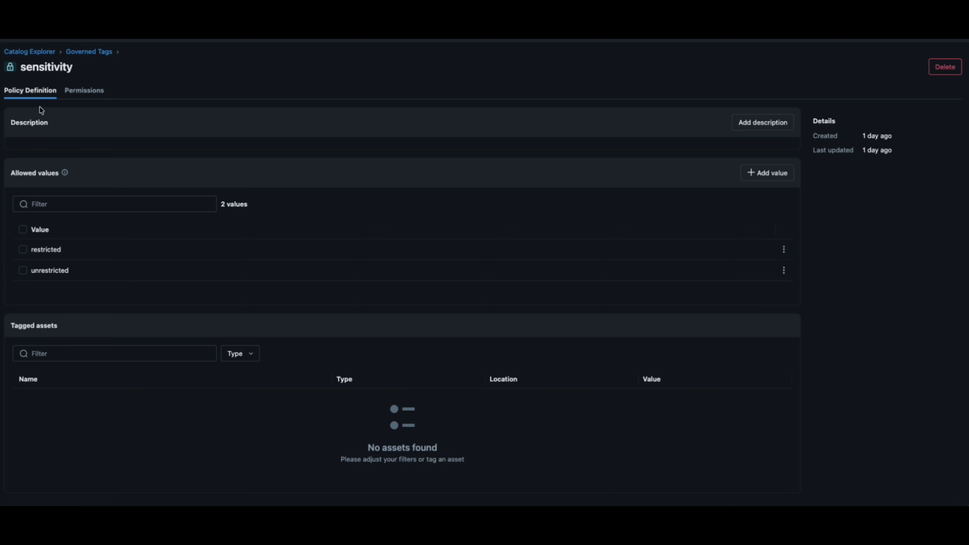
{"action": "left_click", "coordinate": [85, 52]}
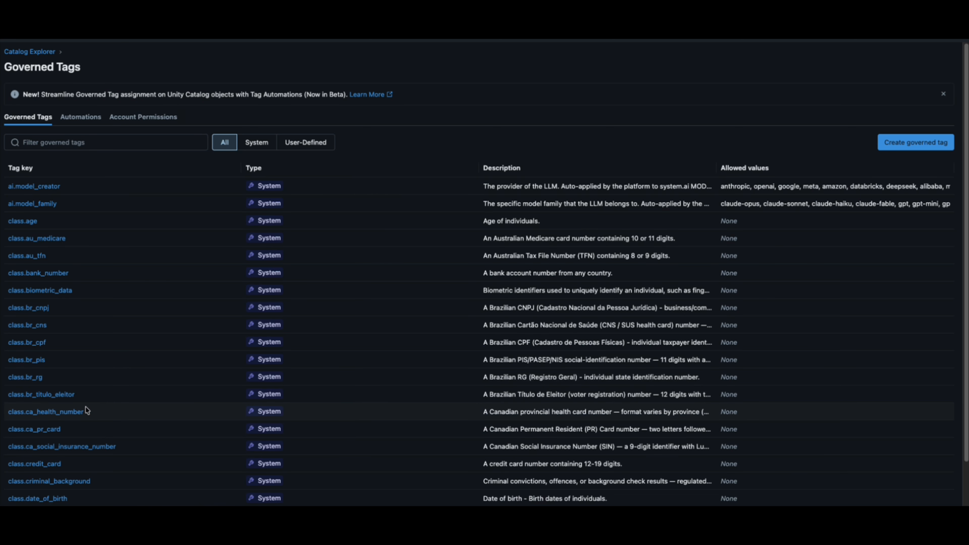
Start a new tag automation and scope it to tables in all schemas of the demos catalog.
{"action": "left_click", "coordinate": [80, 124]}
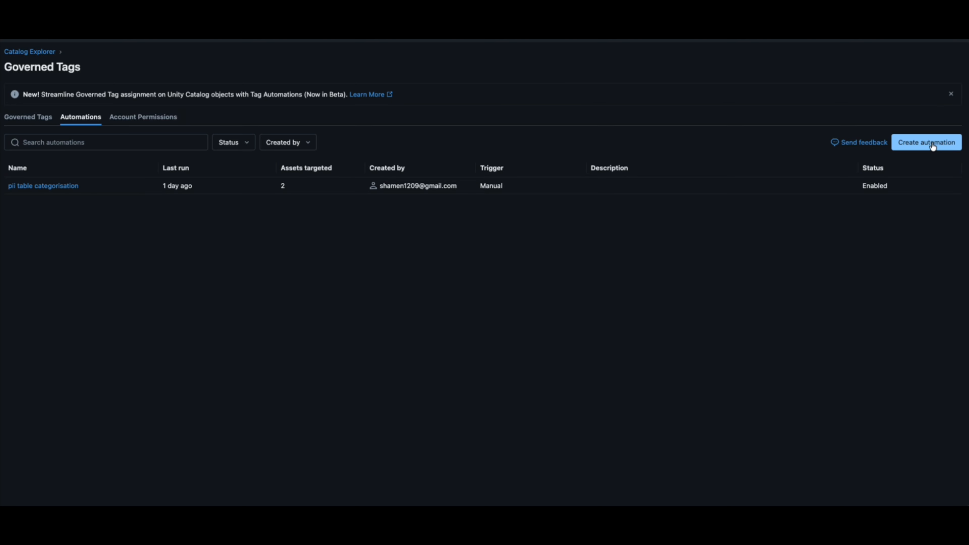
{"action": "left_click", "coordinate": [941, 144]}
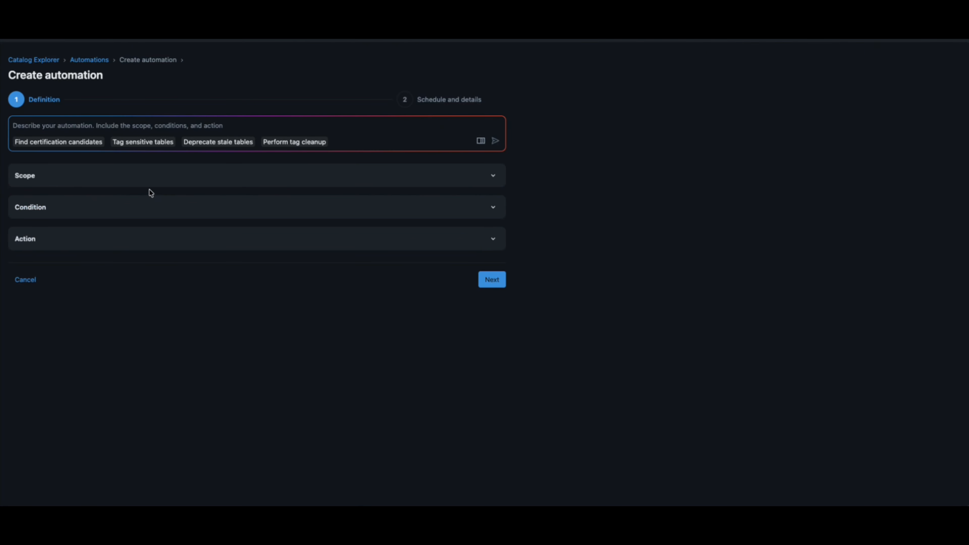
{"action": "left_click", "coordinate": [158, 175]}
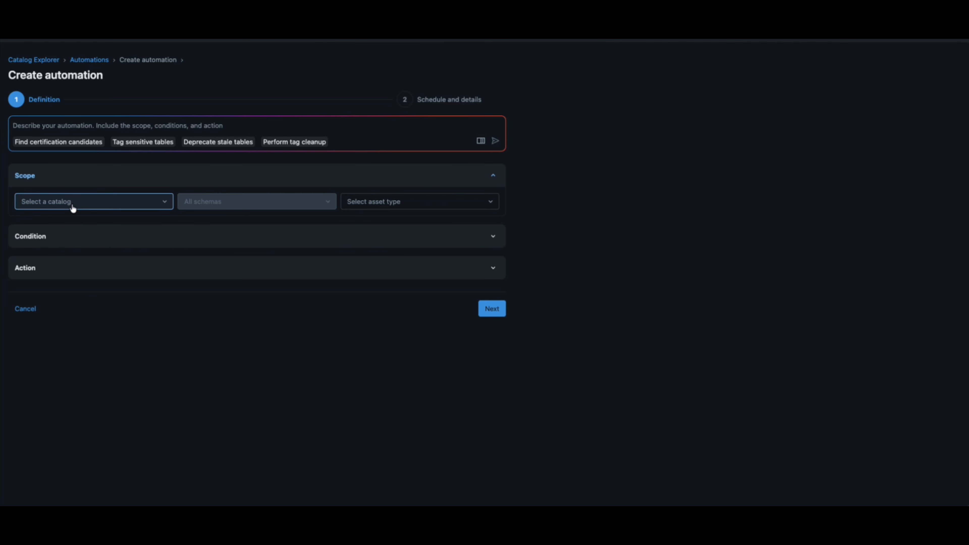
{"action": "left_click", "coordinate": [103, 208]}
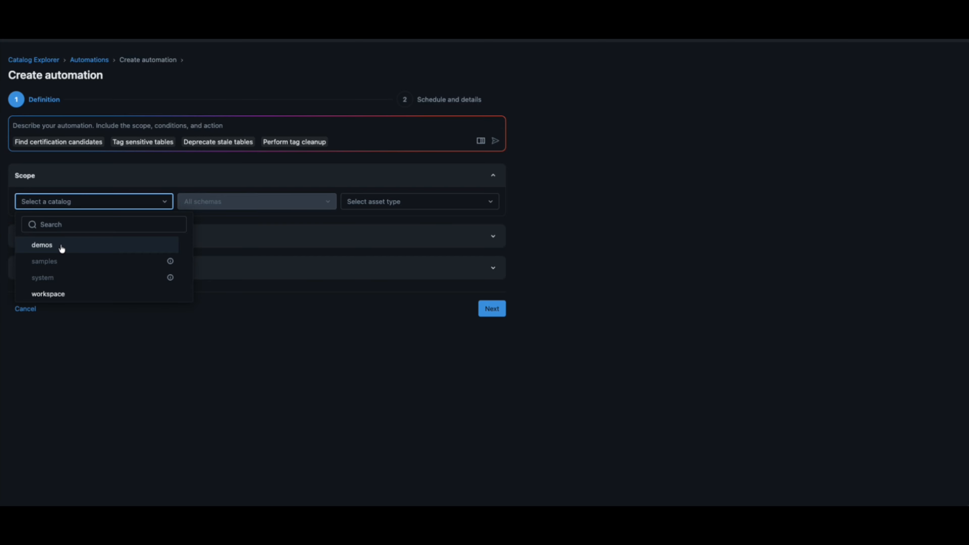
{"action": "left_click", "coordinate": [61, 248]}
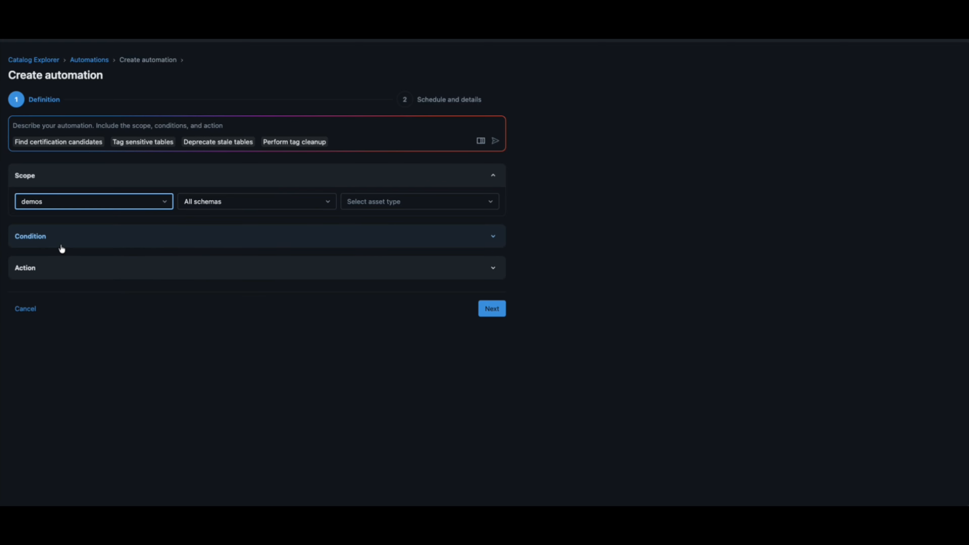
{"action": "left_click", "coordinate": [210, 200]}
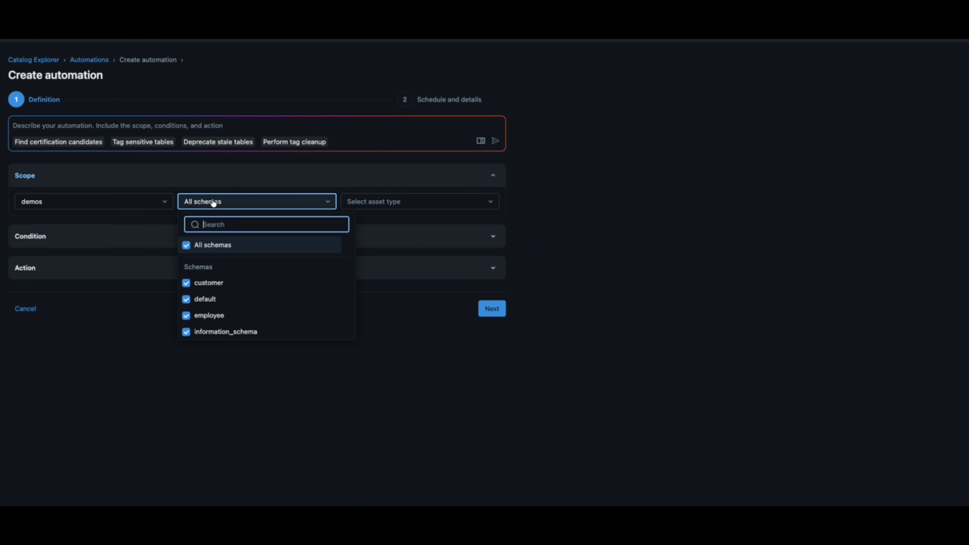
{"action": "left_click", "coordinate": [399, 201]}
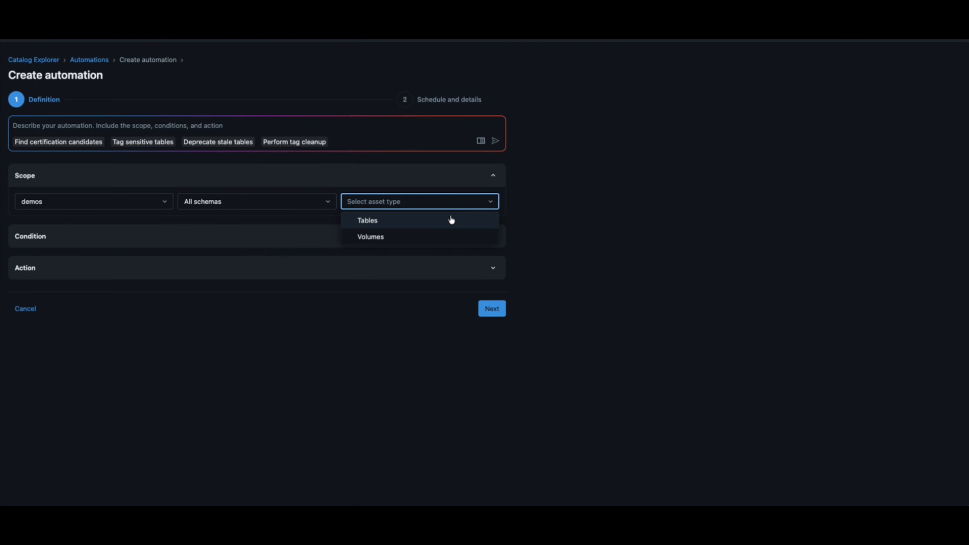
{"action": "left_click", "coordinate": [438, 223]}
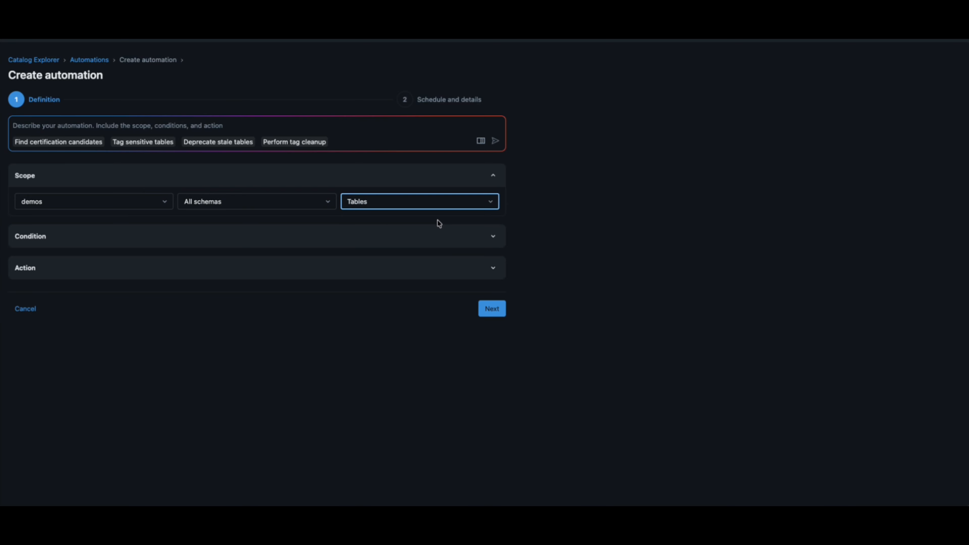
Try a condition that matches tables whose name contains pii.
{"action": "left_click", "coordinate": [81, 239]}
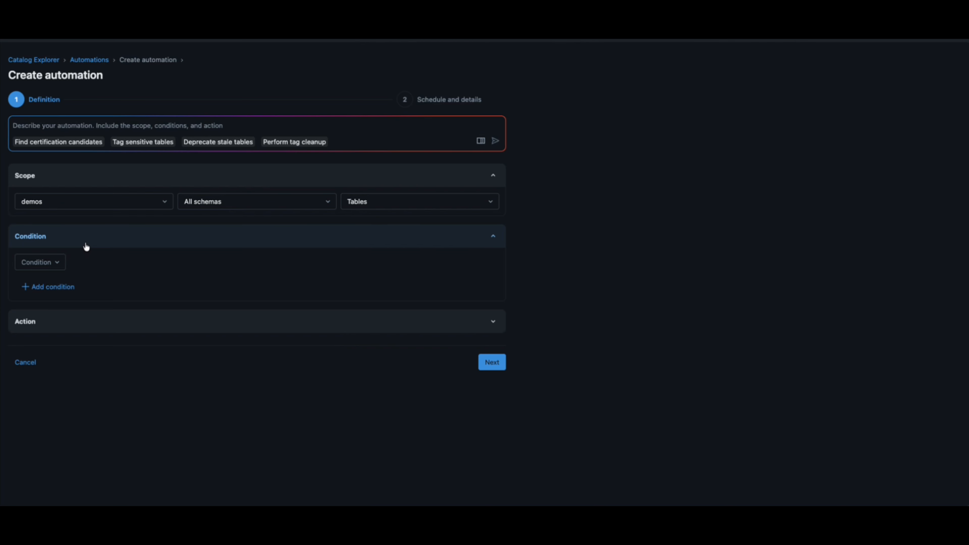
{"action": "left_click", "coordinate": [59, 264]}
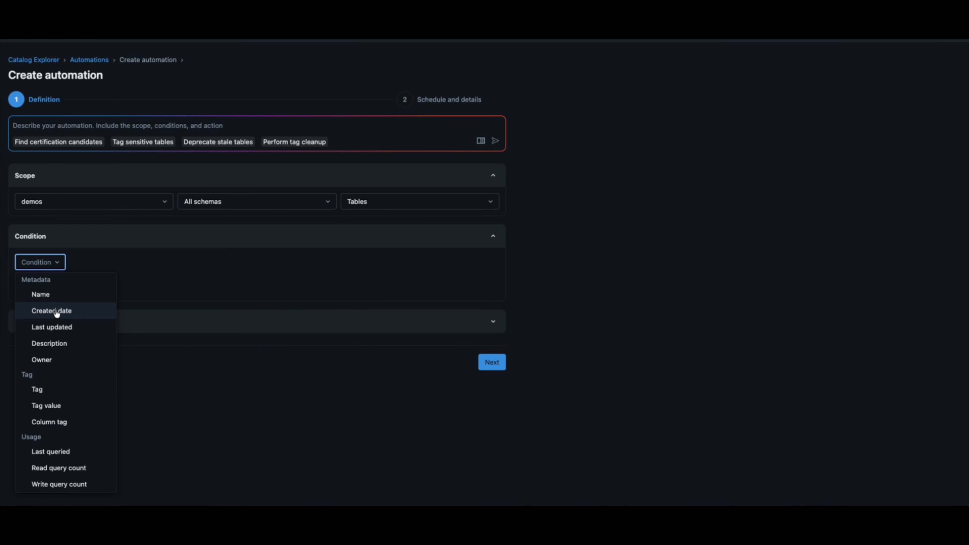
{"action": "left_click", "coordinate": [42, 298]}
{"action": "left_click", "coordinate": [73, 264]}
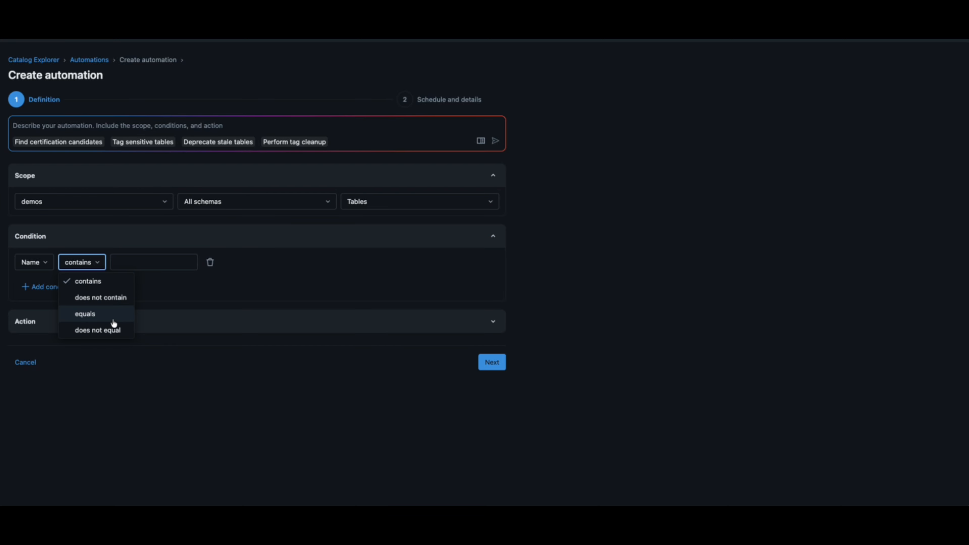
{"action": "left_click", "coordinate": [96, 319]}
{"action": "left_click", "coordinate": [157, 264]}
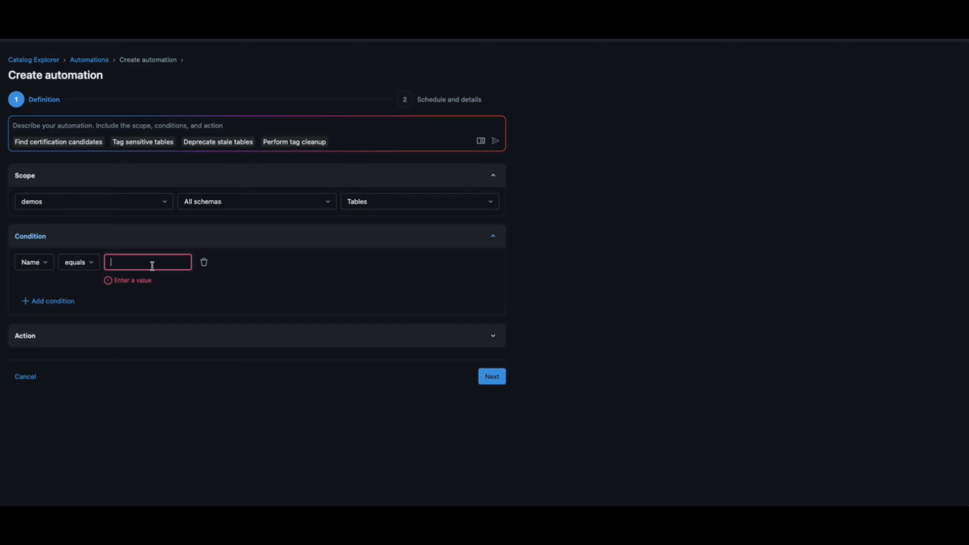
{"action": "left_click", "coordinate": [78, 262]}
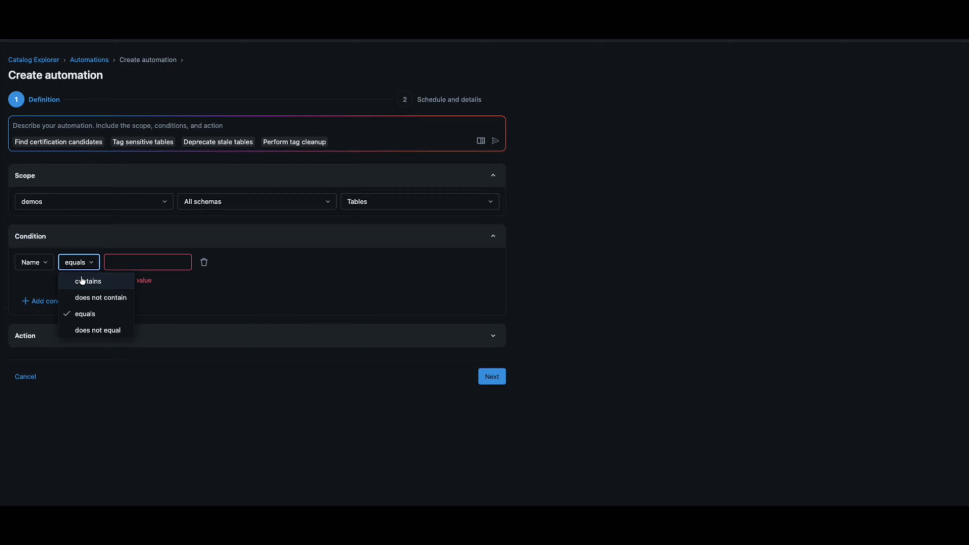
{"action": "left_click", "coordinate": [91, 283]}
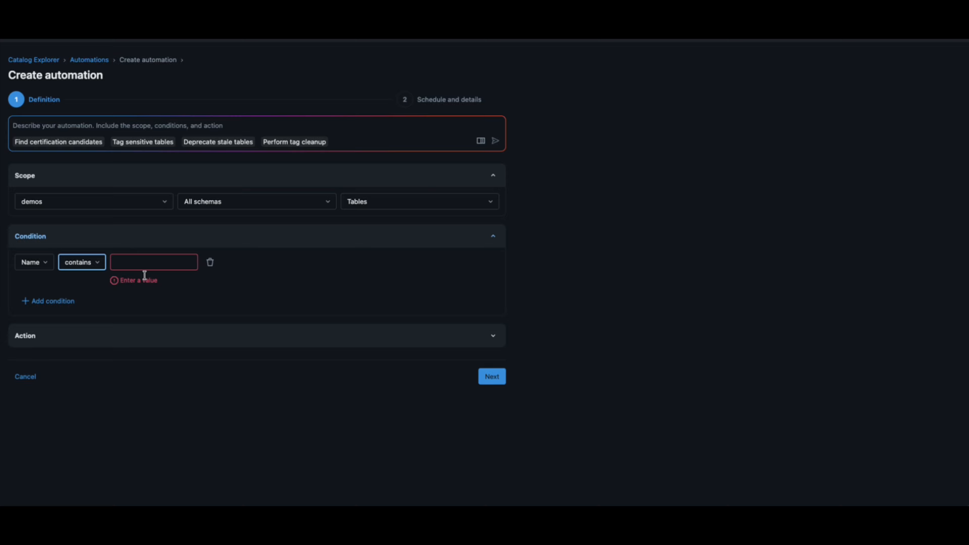
{"action": "left_click", "coordinate": [140, 263]}
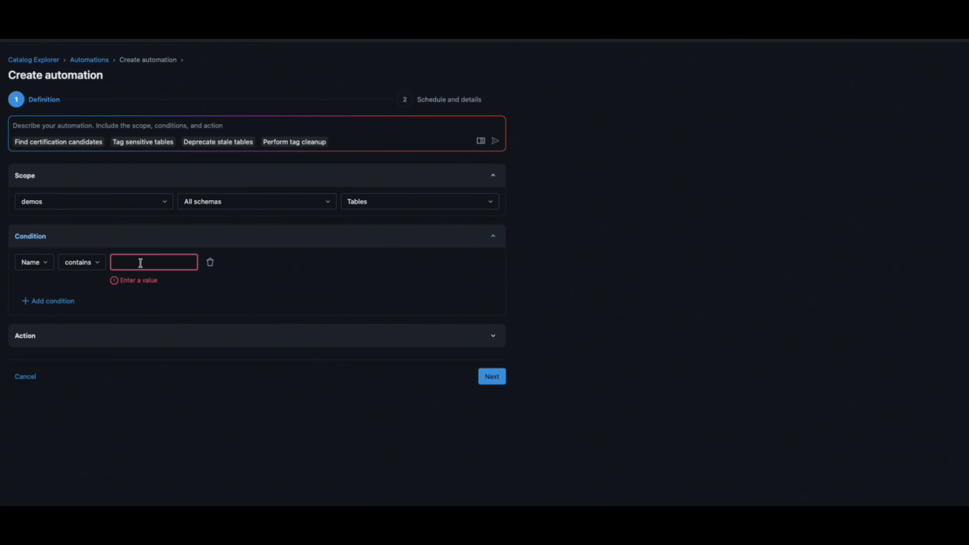
{"action": "type", "text": "pii"}
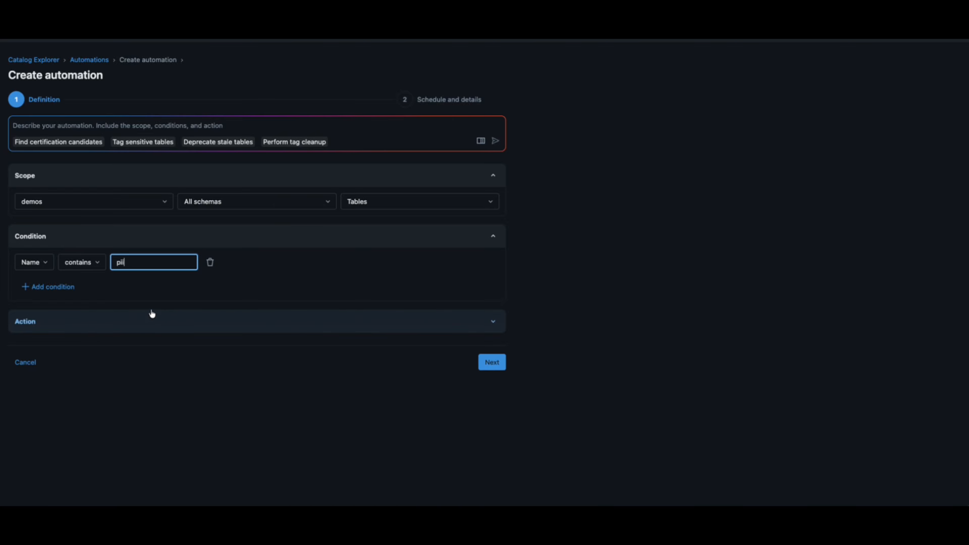
Set the condition to match tables whose column tag is pii_type.
{"action": "left_click", "coordinate": [40, 263]}
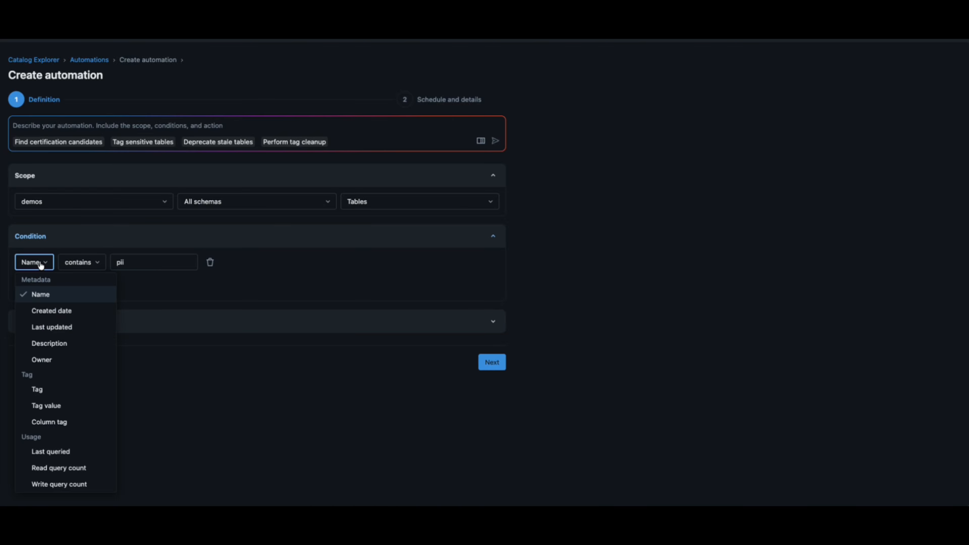
{"action": "left_click", "coordinate": [53, 427]}
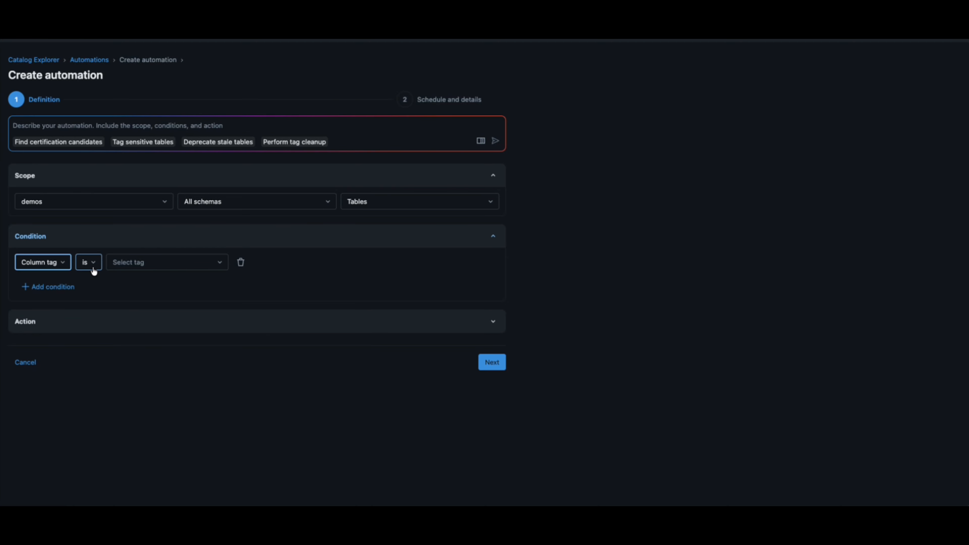
{"action": "left_click", "coordinate": [153, 263]}
{"action": "type", "text": "pii"}
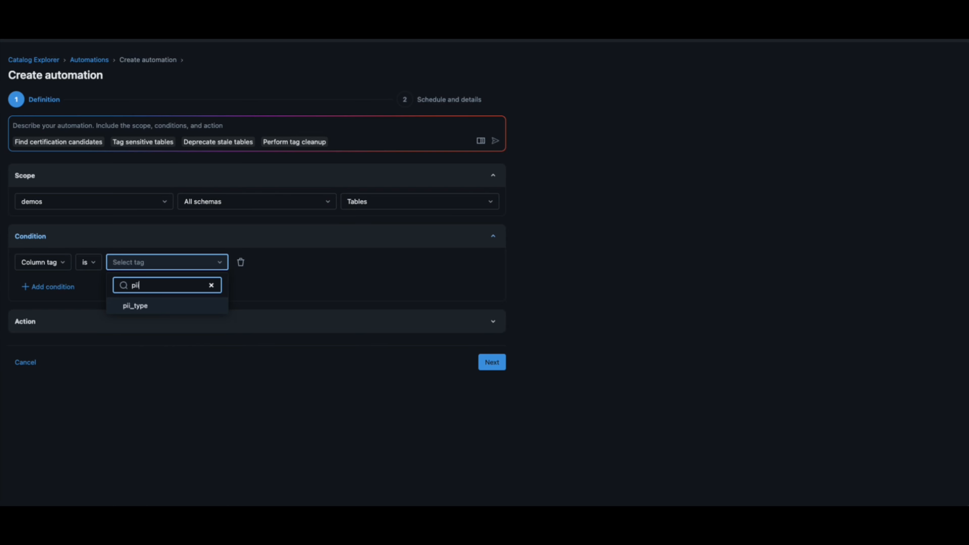
{"action": "left_click", "coordinate": [165, 306]}
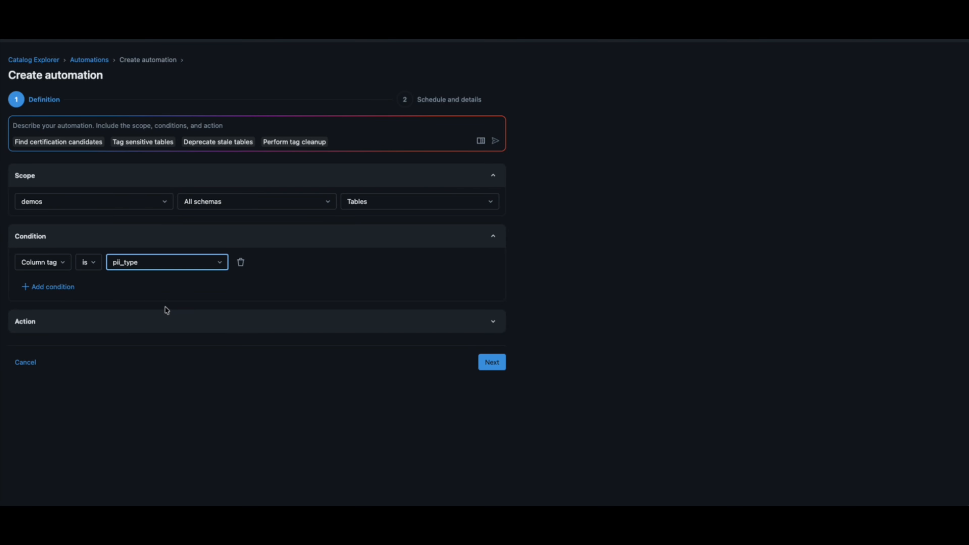
{"action": "left_click", "coordinate": [217, 405]}
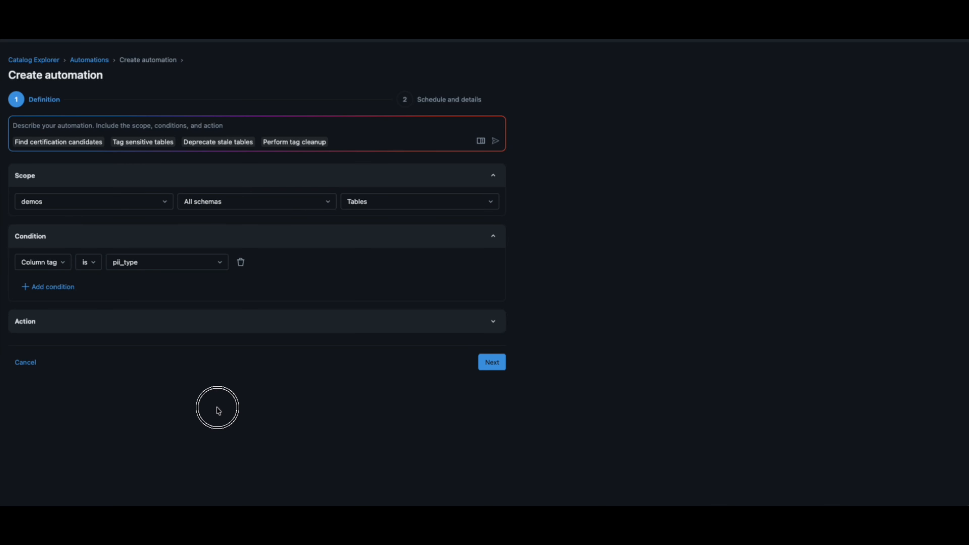
Define an action that adds the sensitivity tag with the value restricted and overrides any existing value.
{"action": "left_click", "coordinate": [197, 329]}
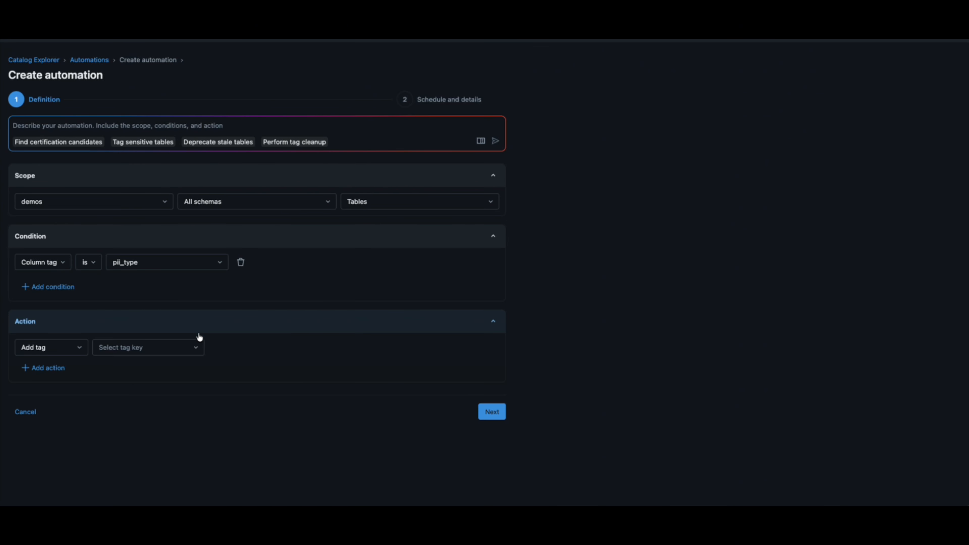
{"action": "left_click", "coordinate": [81, 349]}
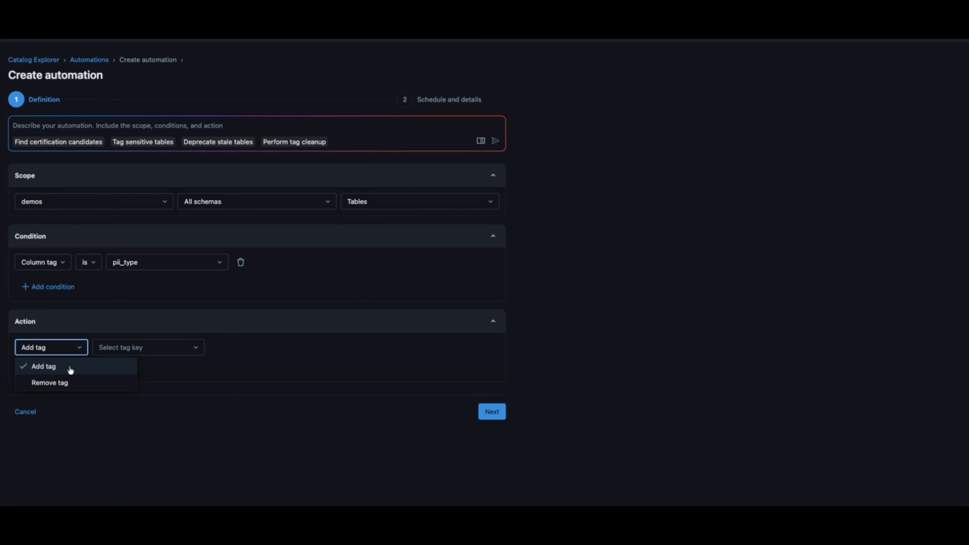
{"action": "left_click", "coordinate": [188, 355]}
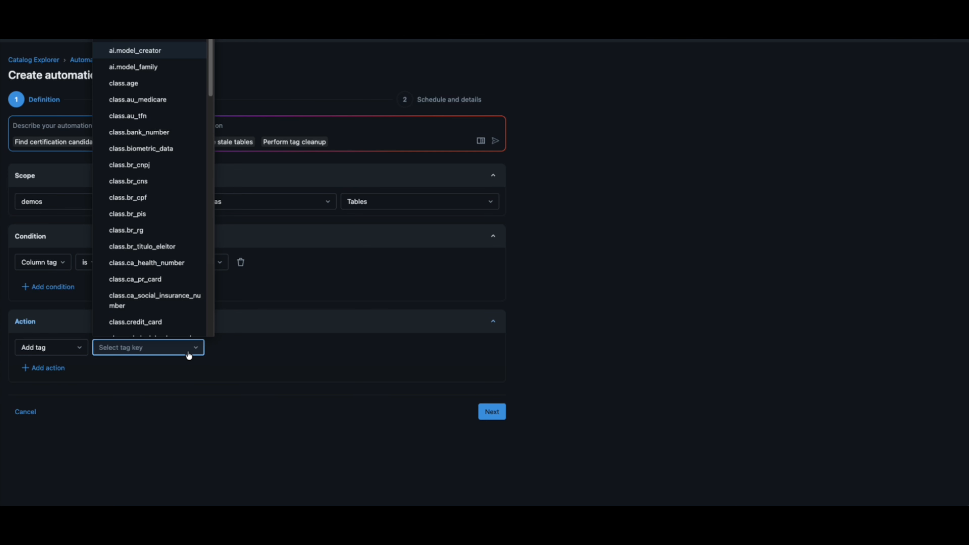
{"action": "type", "text": "sen"}
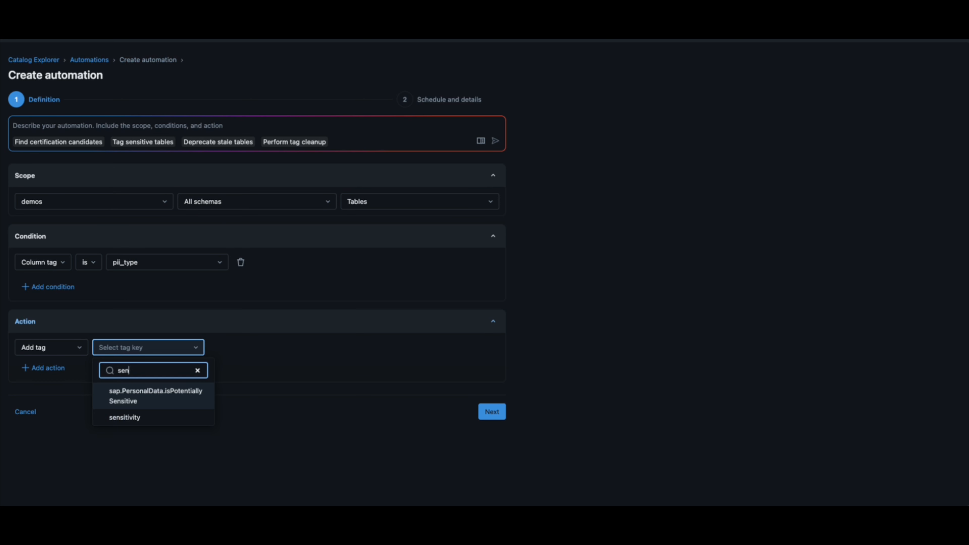
{"action": "left_click", "coordinate": [148, 418]}
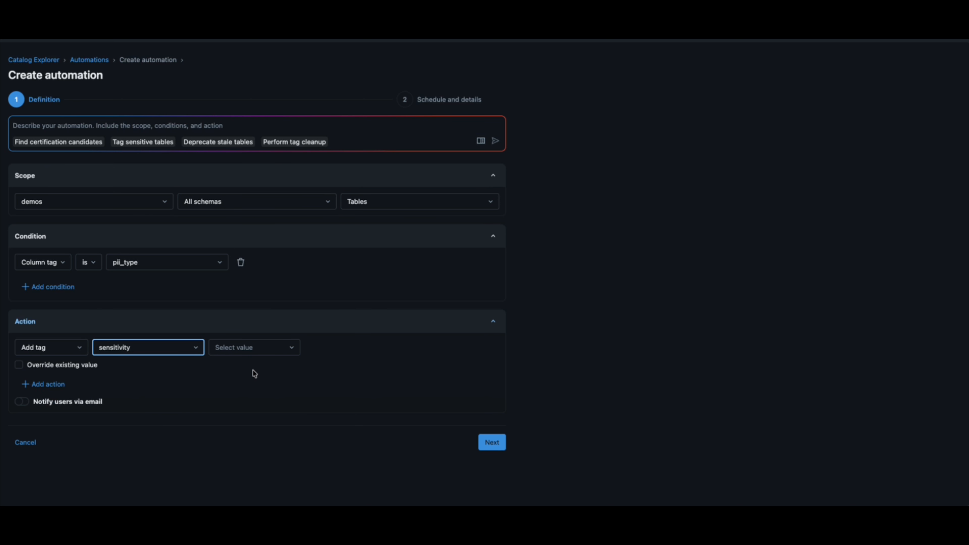
{"action": "left_click", "coordinate": [260, 353]}
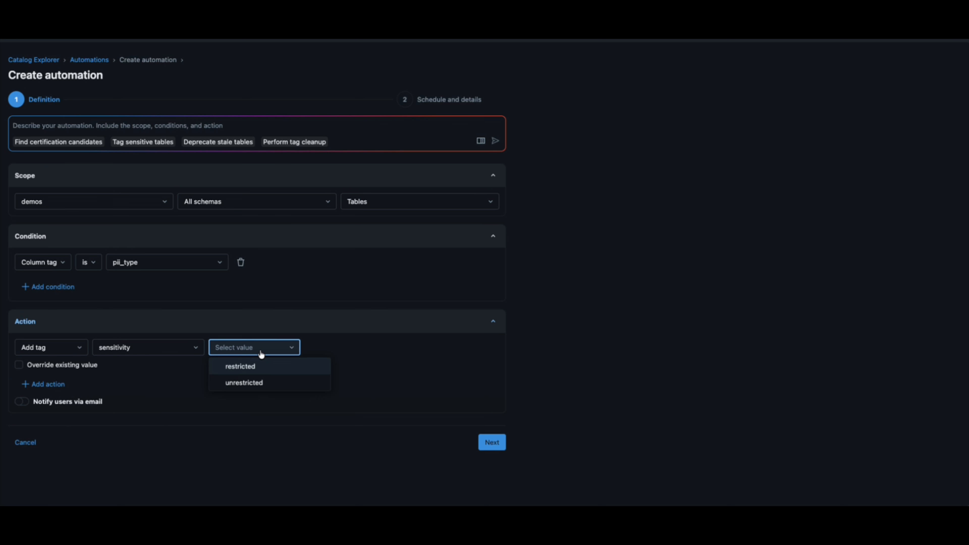
{"action": "left_click", "coordinate": [260, 368]}
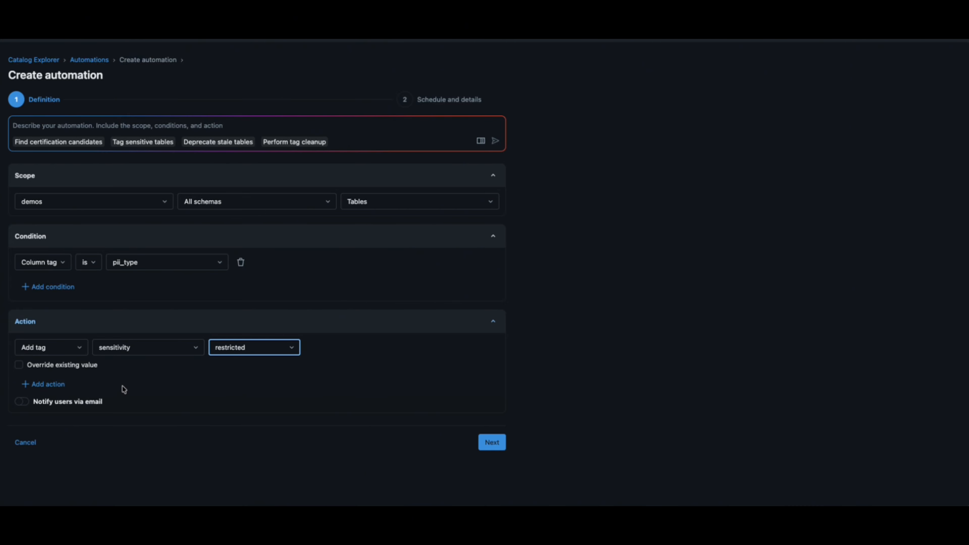
{"action": "left_click", "coordinate": [18, 367]}
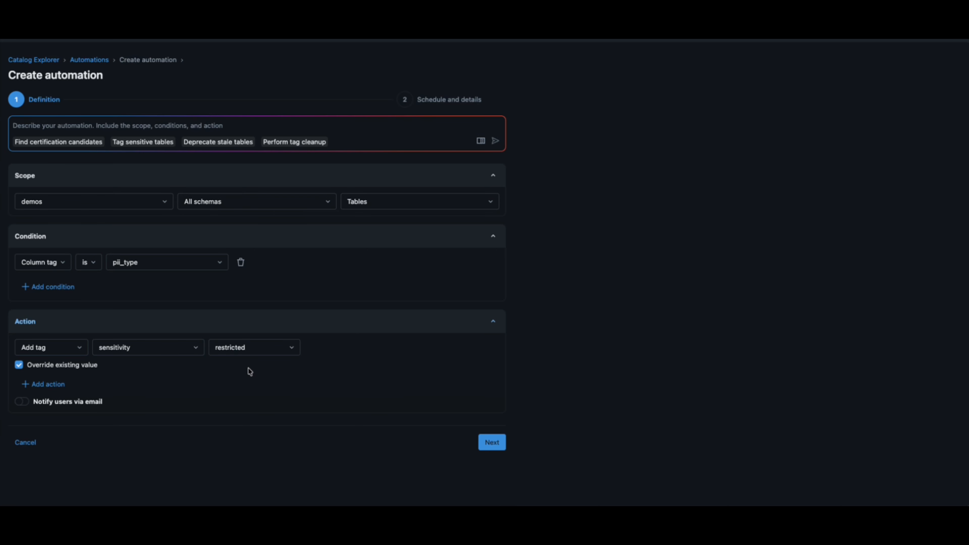
{"action": "left_click", "coordinate": [259, 349]}
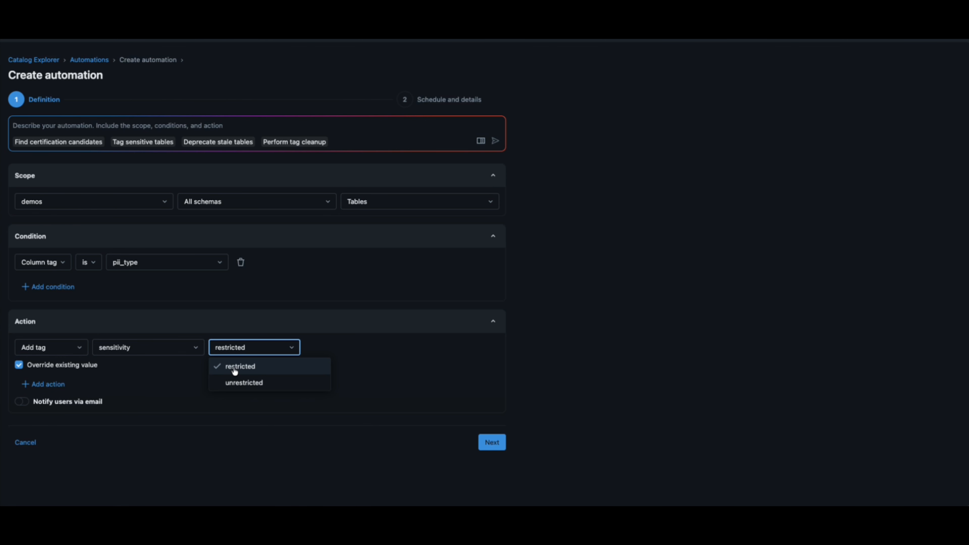
{"action": "left_click", "coordinate": [165, 472]}
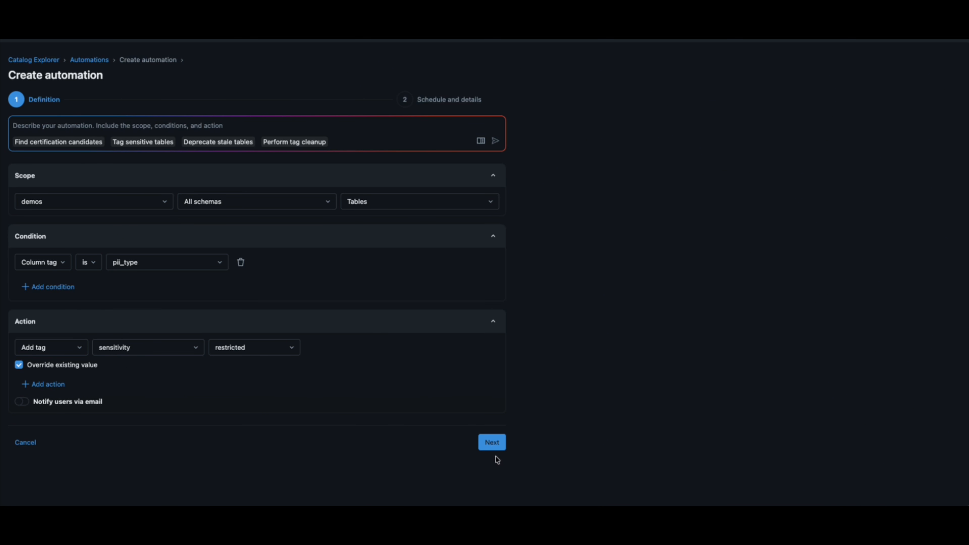
Proceed to the schedule and details, choose the manual schedule and name the automation "apply sensitivity tag".
{"action": "left_click", "coordinate": [496, 446]}
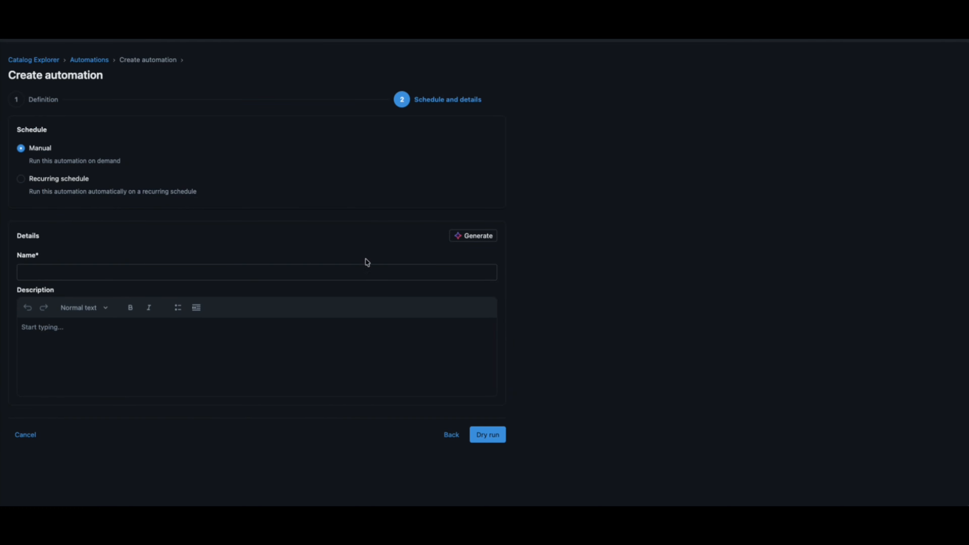
{"action": "left_click", "coordinate": [38, 185]}
{"action": "left_click", "coordinate": [32, 153]}
{"action": "left_click", "coordinate": [67, 273]}
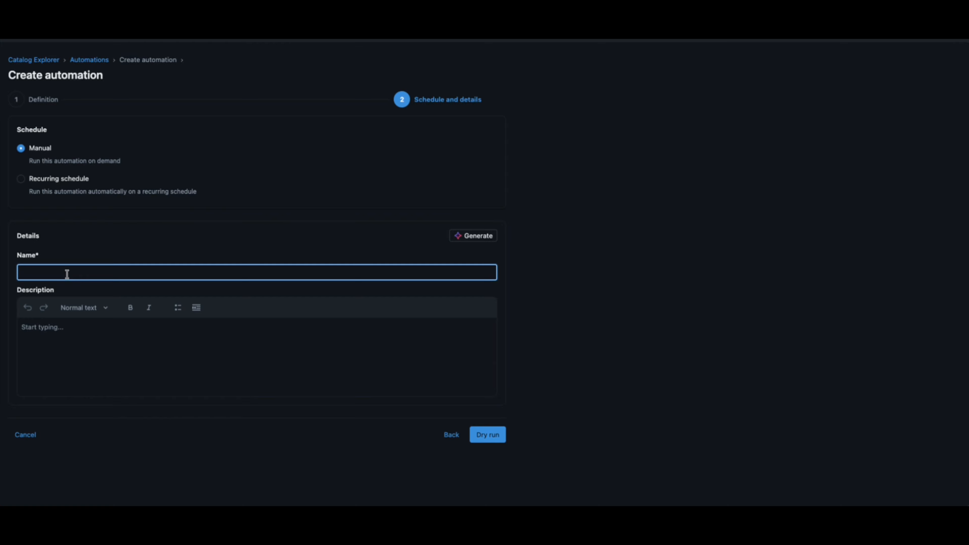
{"action": "type", "text": "apply sensitivity tag"}
Perform a dry run of the automation and open the dry run's list of targeted assets.
{"action": "left_click", "coordinate": [500, 443]}
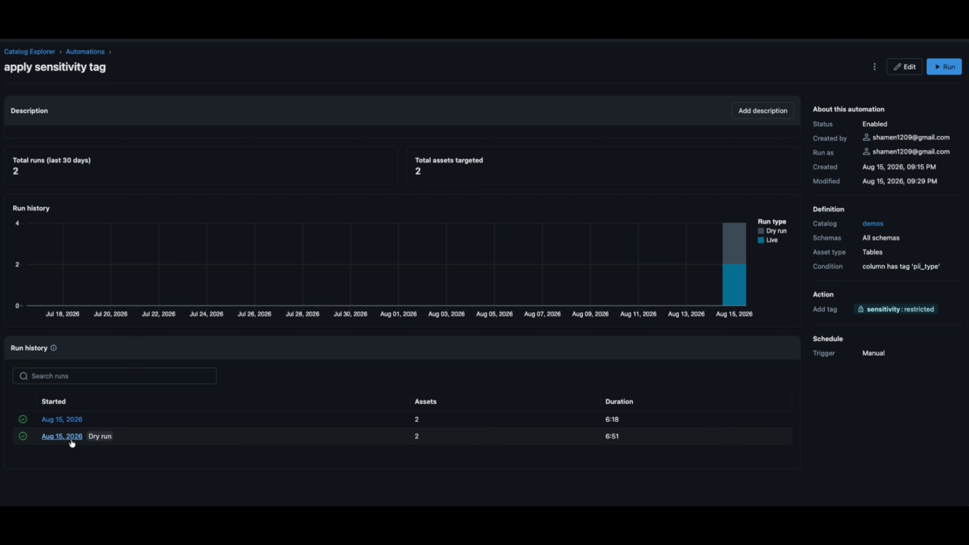
{"action": "left_click", "coordinate": [62, 436]}
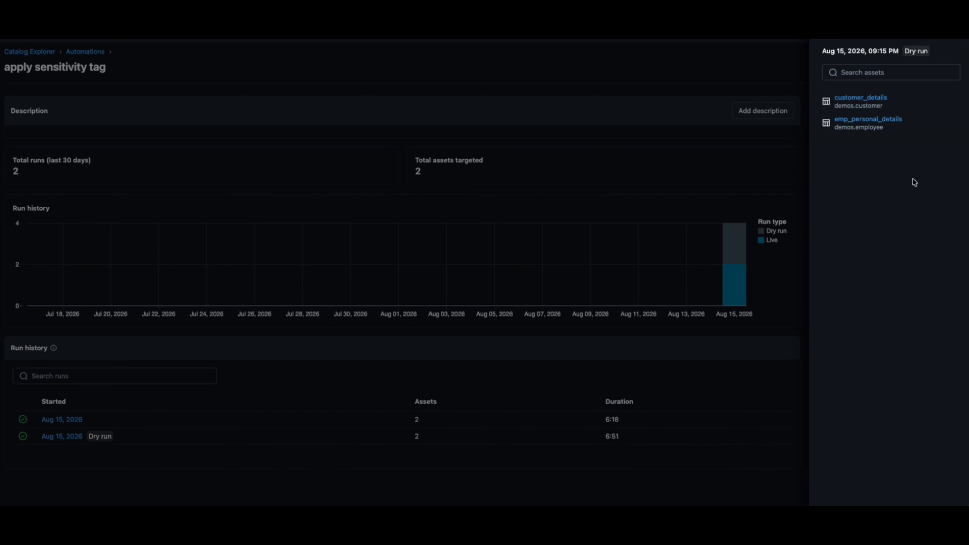
Close the dry run's asset list and review the assets processed by the live run in the run history.
{"action": "left_click", "coordinate": [774, 188]}
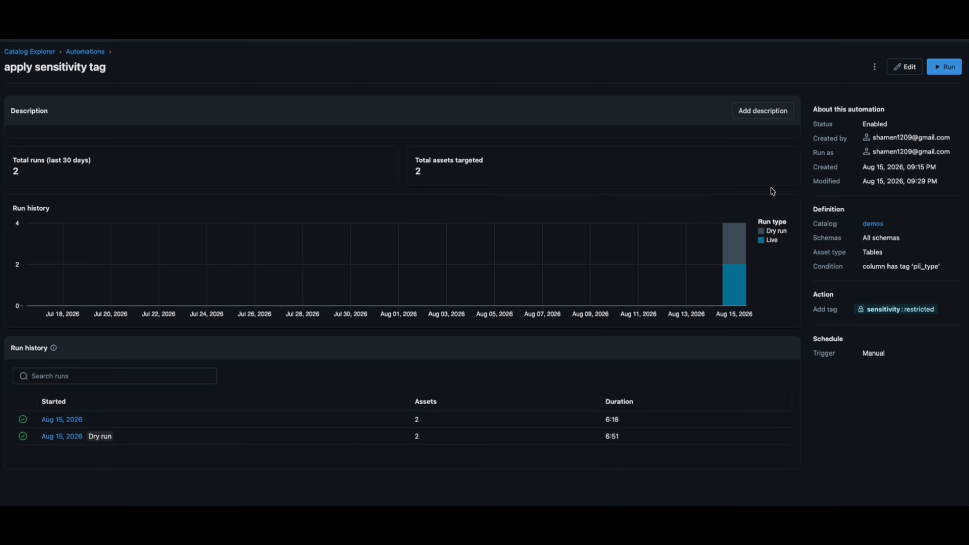
{"action": "left_click", "coordinate": [61, 422]}
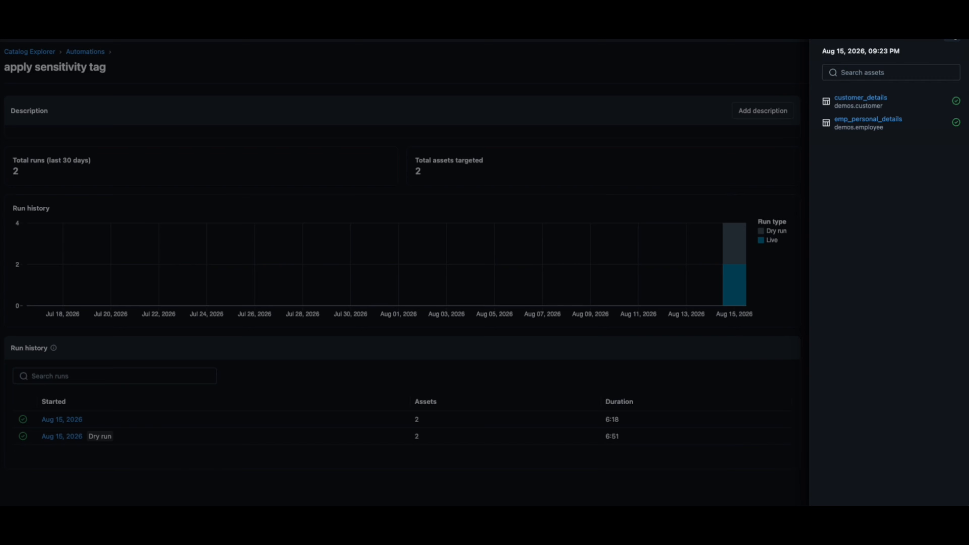
{"action": "left_click", "coordinate": [953, 40]}
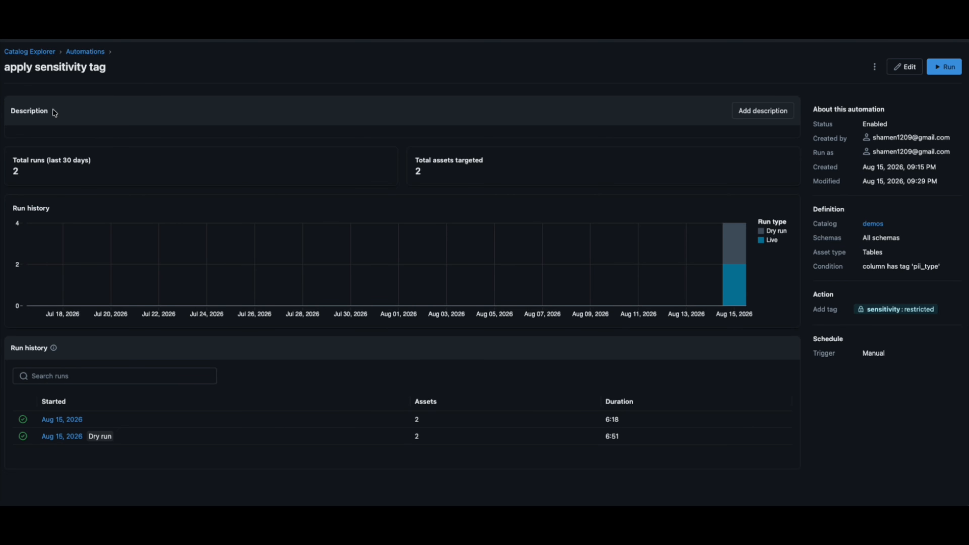
Return to the catalog and check the tags on the customer_details and emp_personal_details tables in demos.
{"action": "mouse_move", "coordinate": [15, 39]}
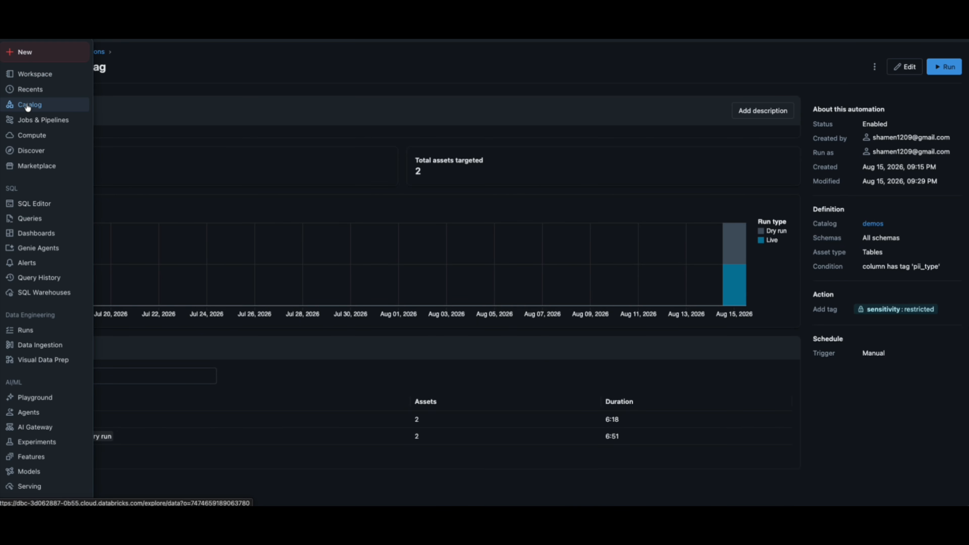
{"action": "left_click", "coordinate": [27, 105]}
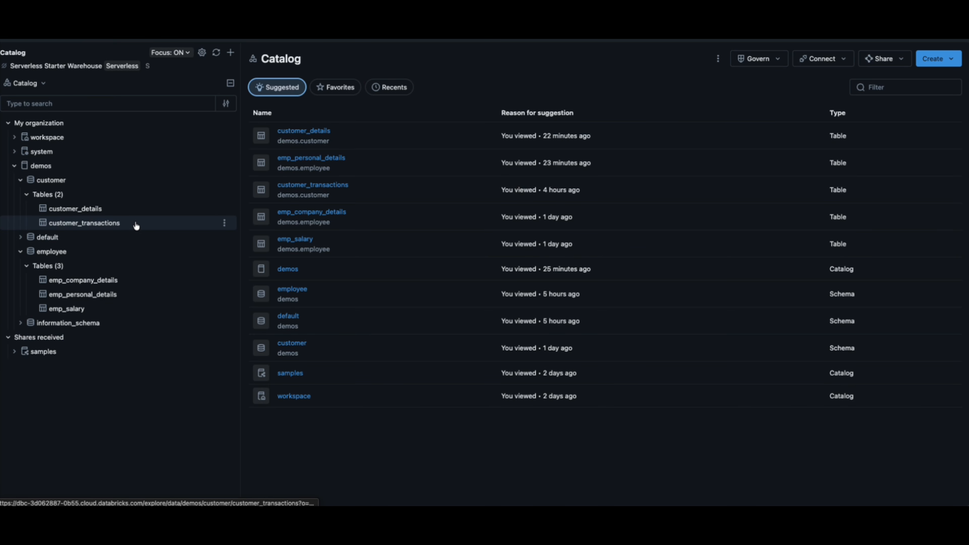
{"action": "mouse_move", "coordinate": [106, 214]}
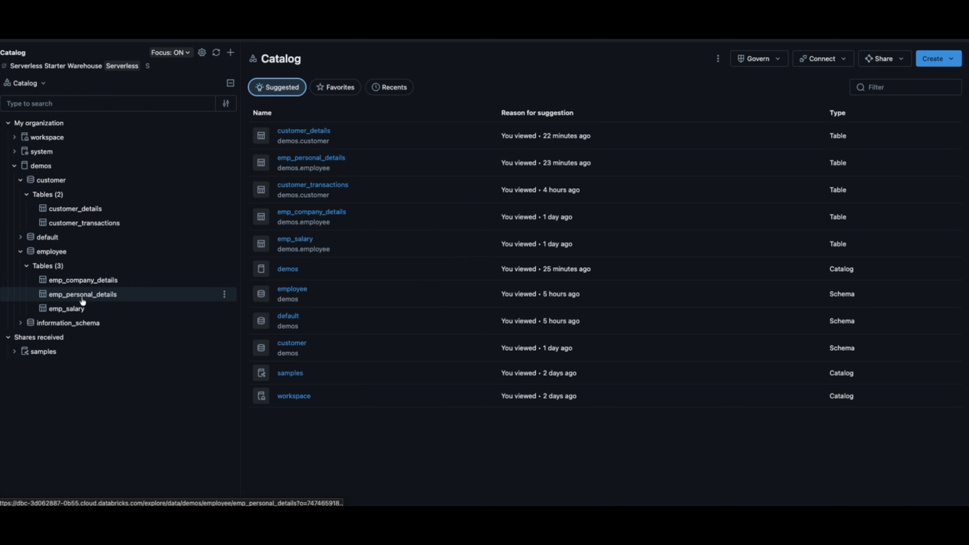
{"action": "left_click", "coordinate": [76, 209]}
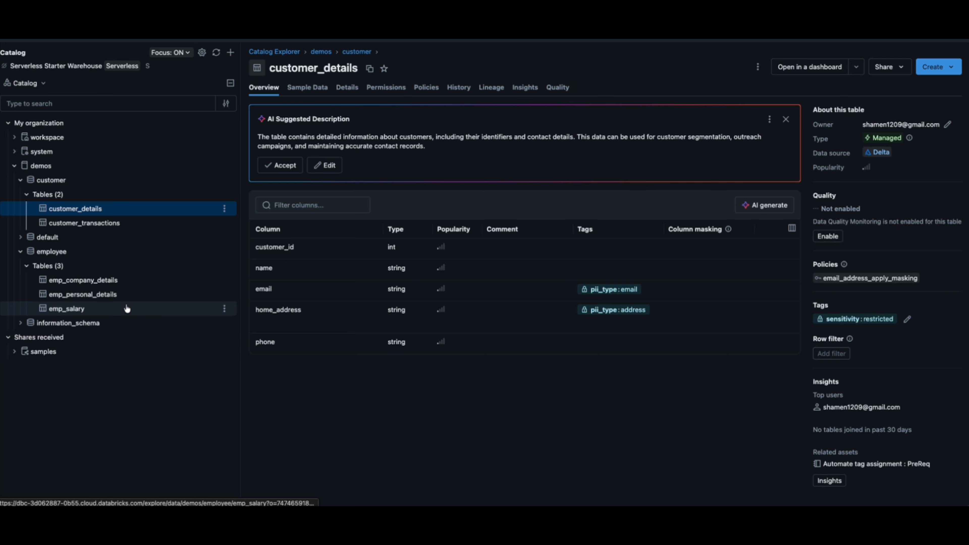
{"action": "left_click", "coordinate": [87, 297]}
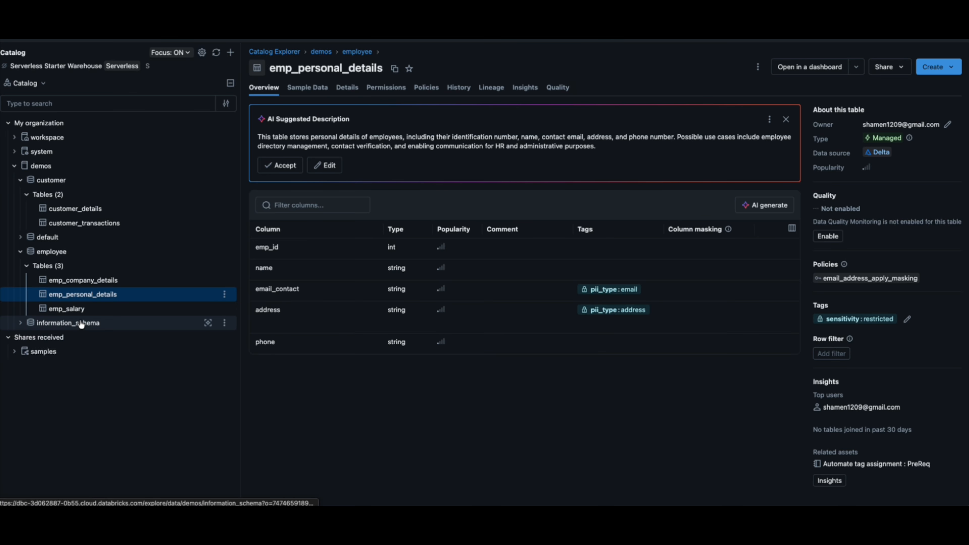